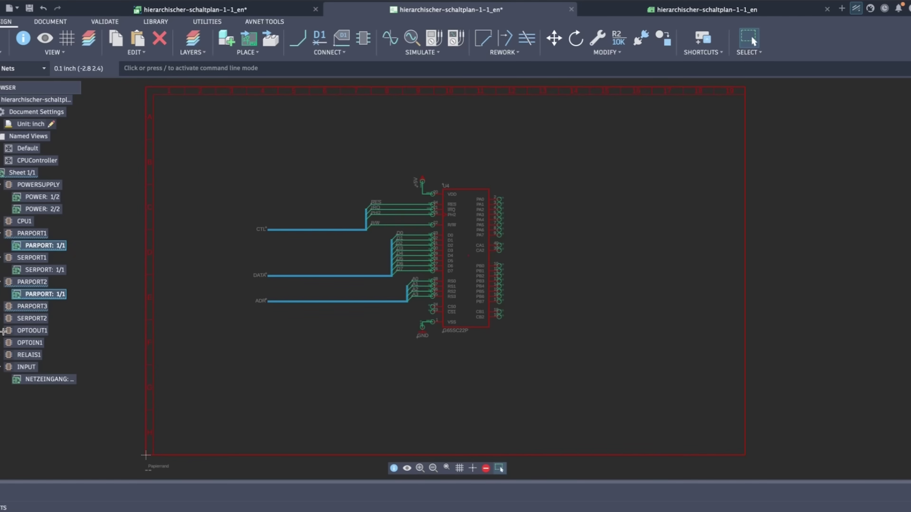
click(1, 330)
click(49, 343)
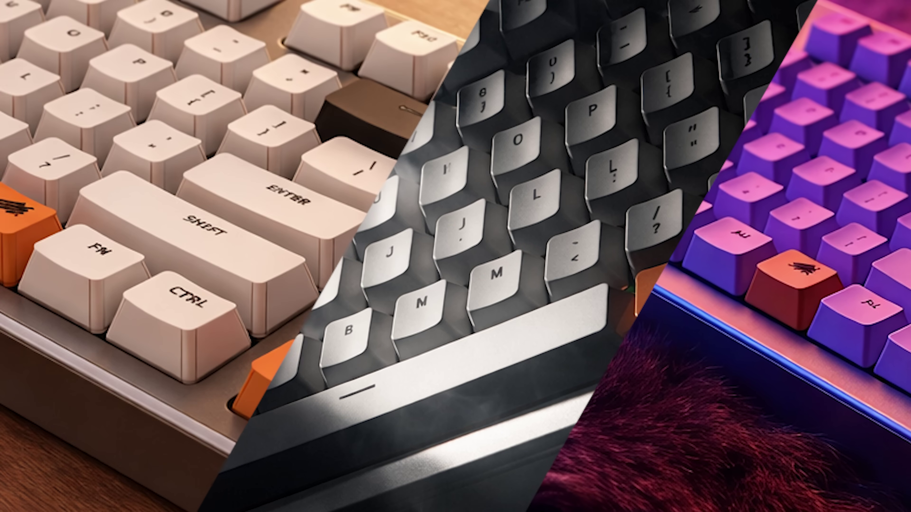
text(yes go ahead)
key(Return)
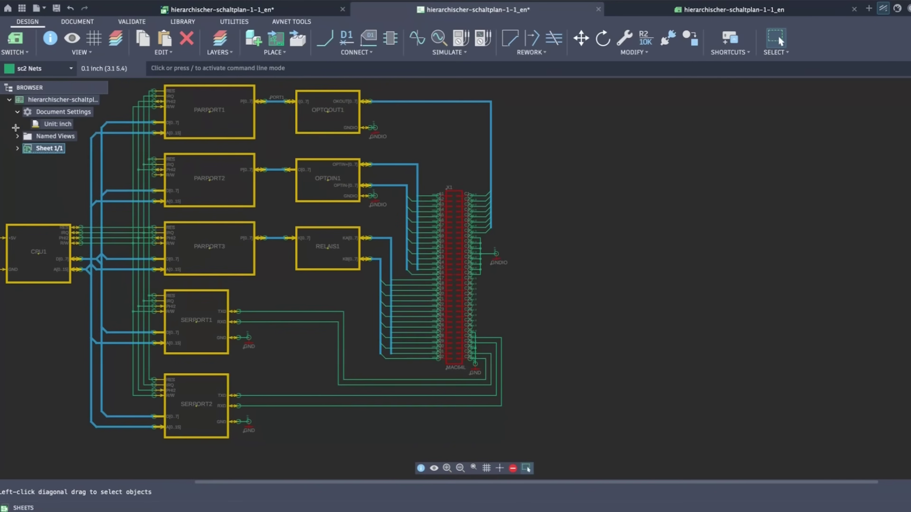
- Review the schematic's grid settings through the document's unit setting
click(77, 125)
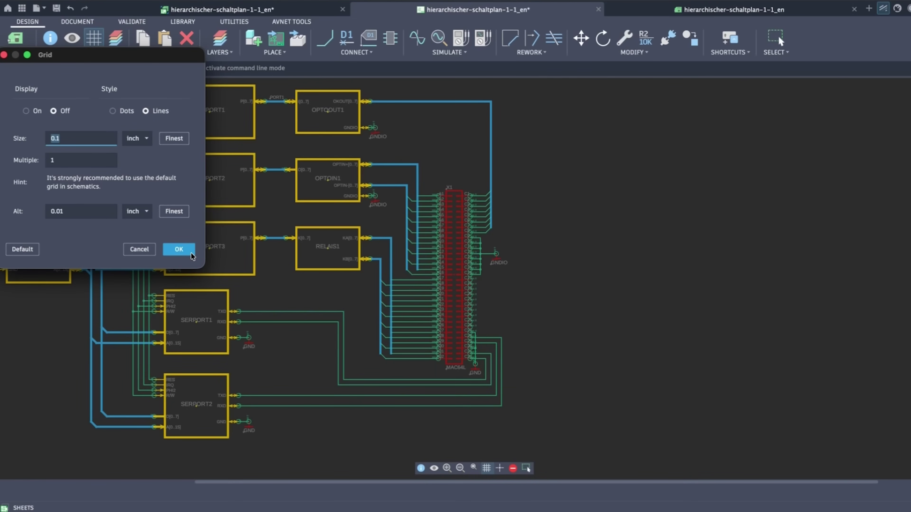
click(179, 249)
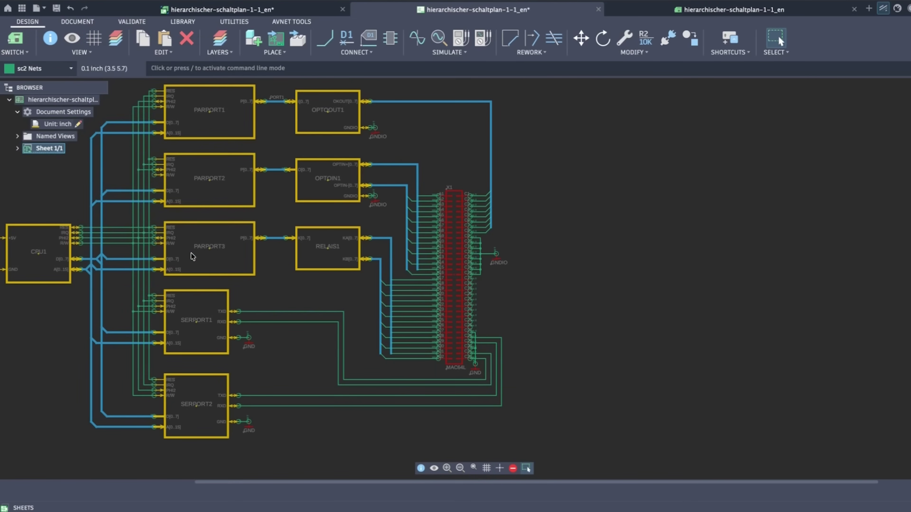
- Display the Default and CPUController named views of the schematic and bring up the option for creating a new named view
click(17, 137)
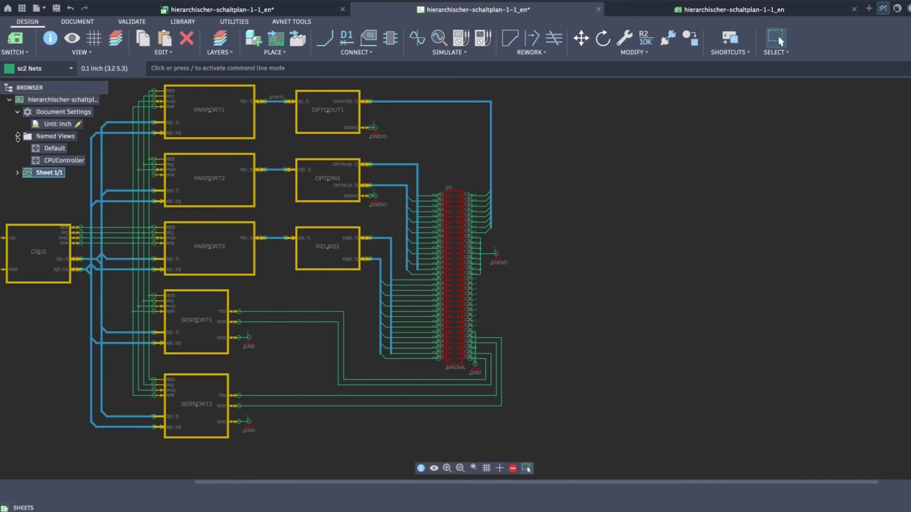
double_click(46, 148)
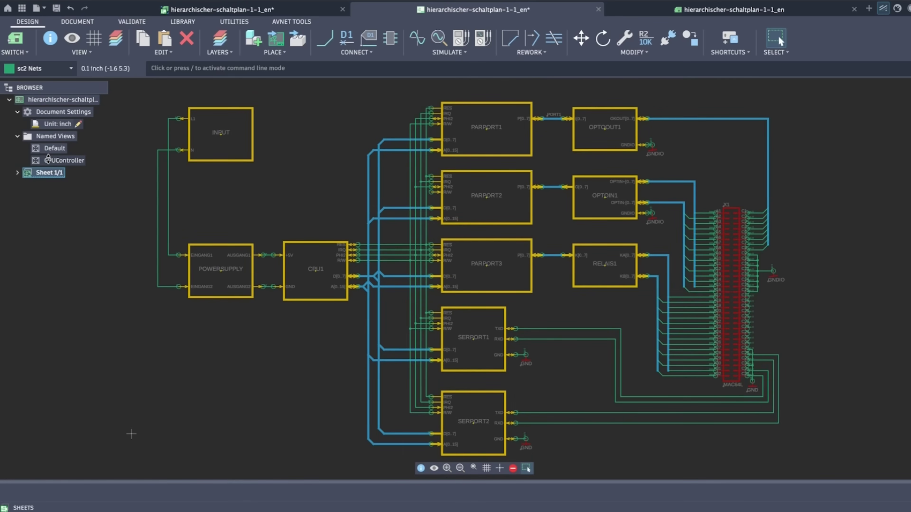
double_click(49, 159)
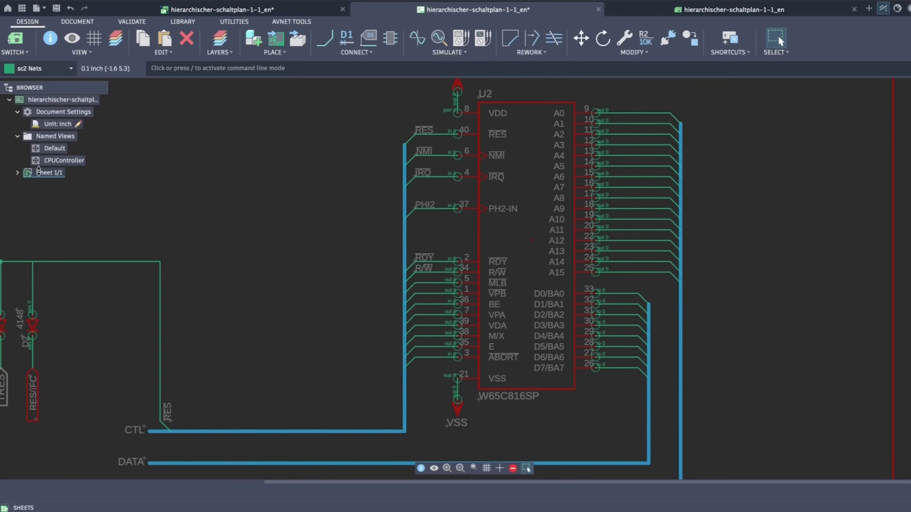
right_click(64, 137)
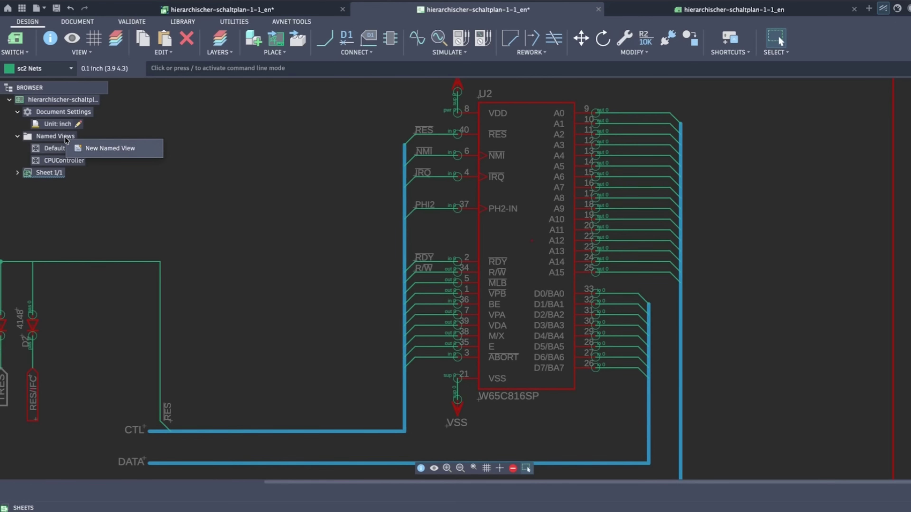
- Expand Sheet 1/1 to its modules, preview the PARPORT sheet, and look through the commands available for the PARPORT1 module
click(18, 176)
click(17, 173)
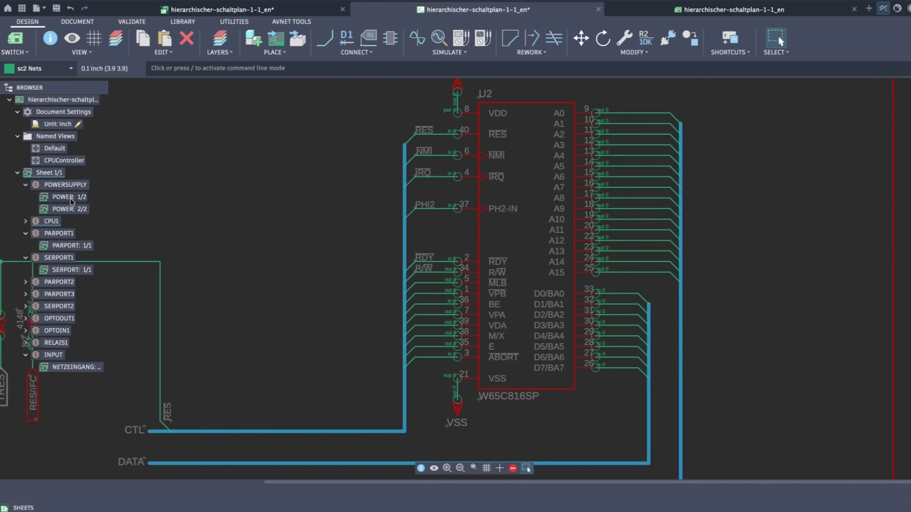
mouse_move(69, 210)
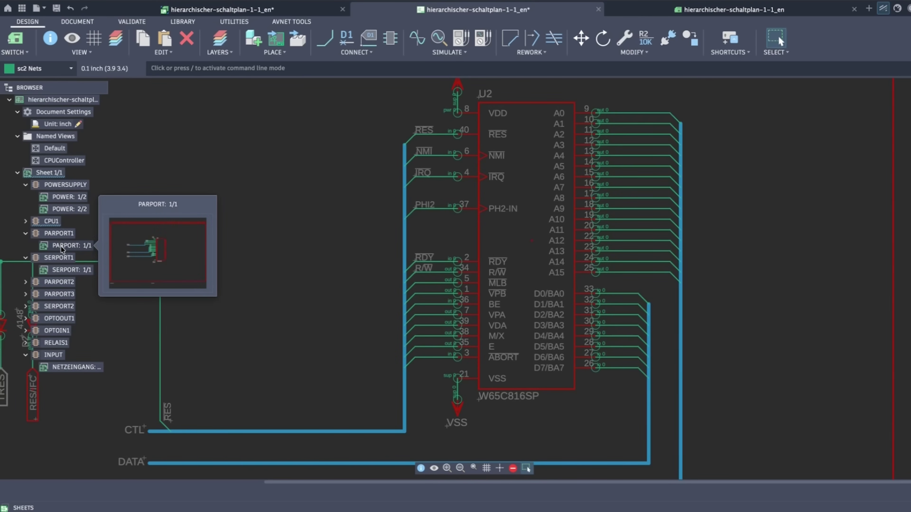
right_click(61, 234)
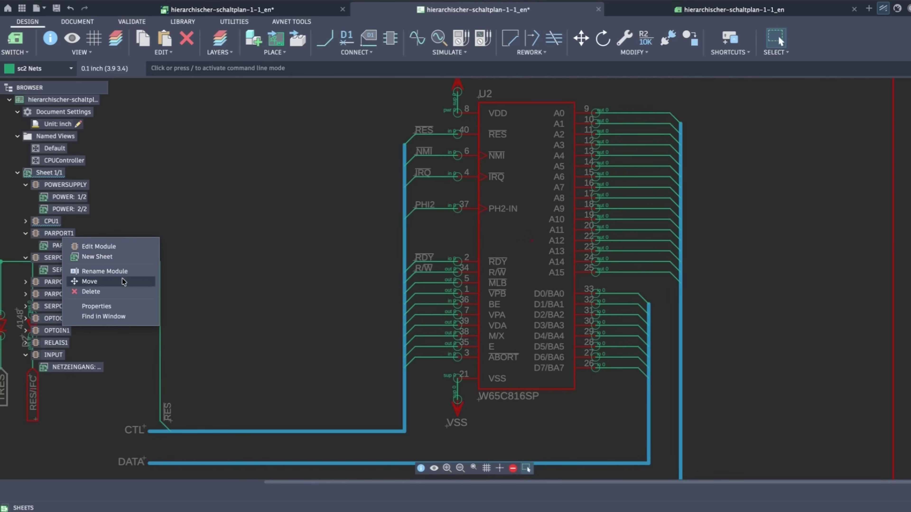
click(119, 211)
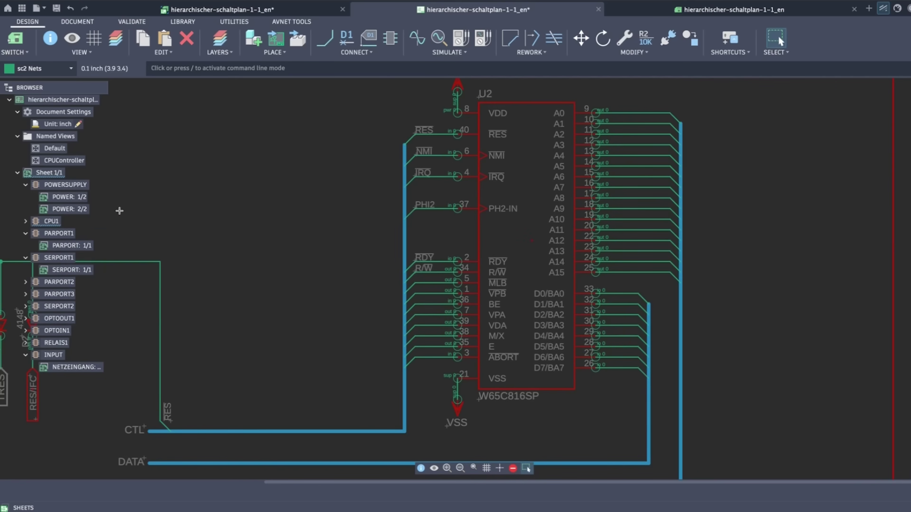
- Open the PARPORT sheet of module PARPORT2 and the OPTOKOPPLER sheet of module OPTOOUT1
click(25, 281)
double_click(79, 297)
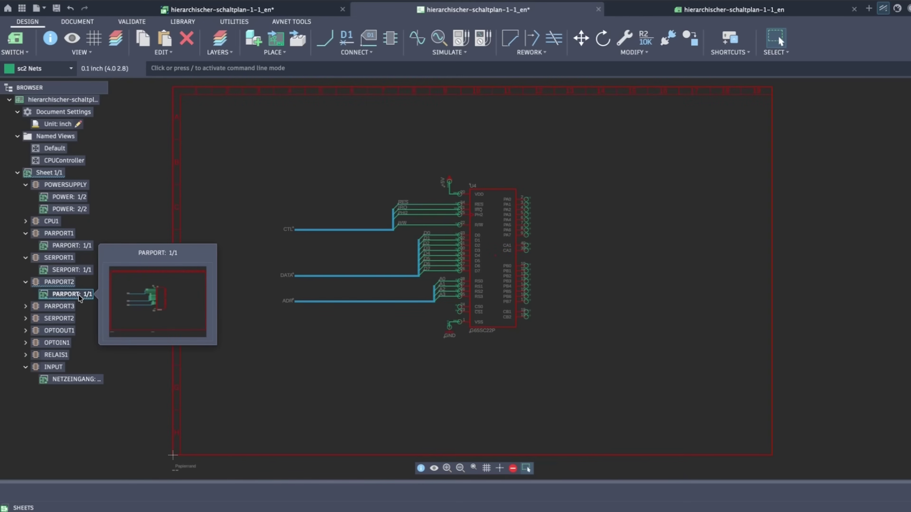
click(26, 330)
double_click(62, 343)
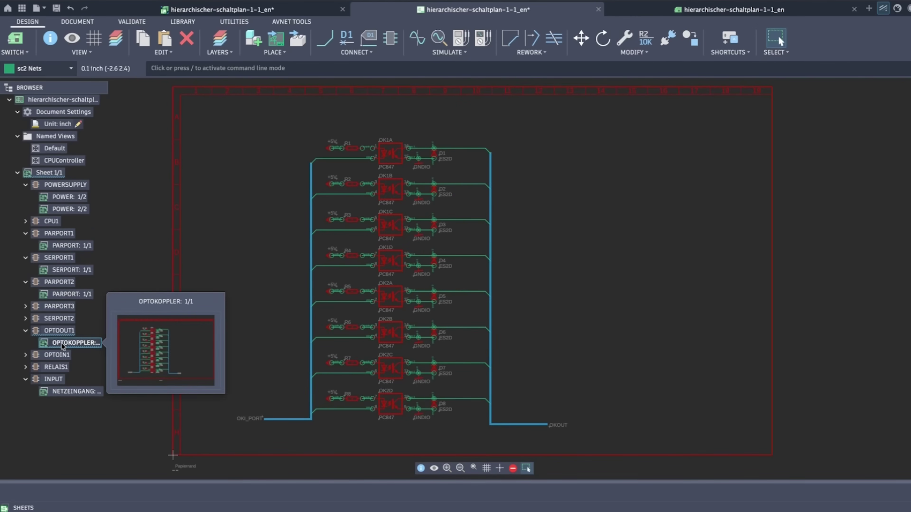
- Look at the docking options of the schematic's browser
click(101, 88)
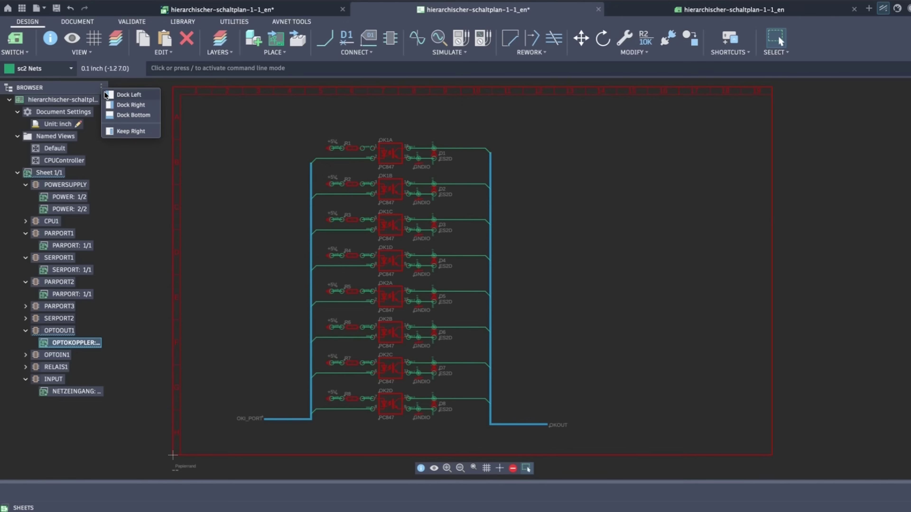
click(153, 97)
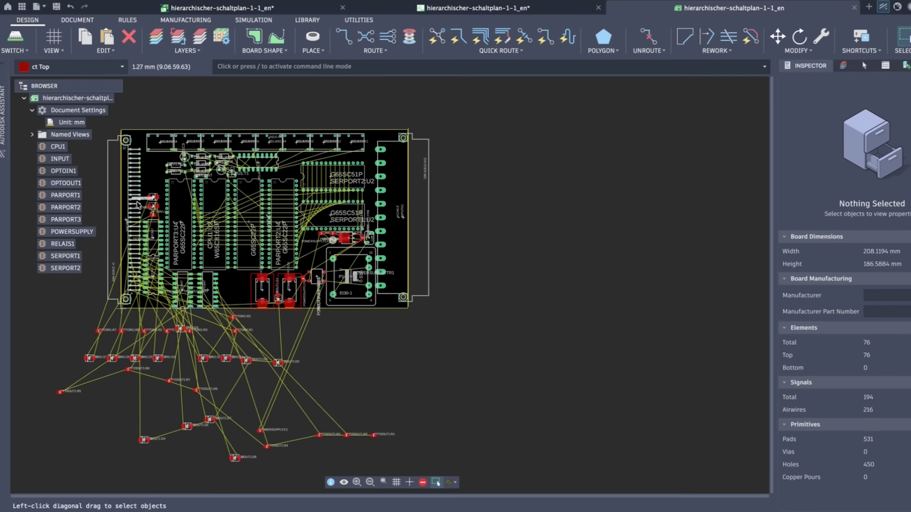
- Highlight the board components belonging to the modules CPU1, OPTOIN1, PARPORT3 and PARPORT2 in turn on the PCB layout
click(46, 146)
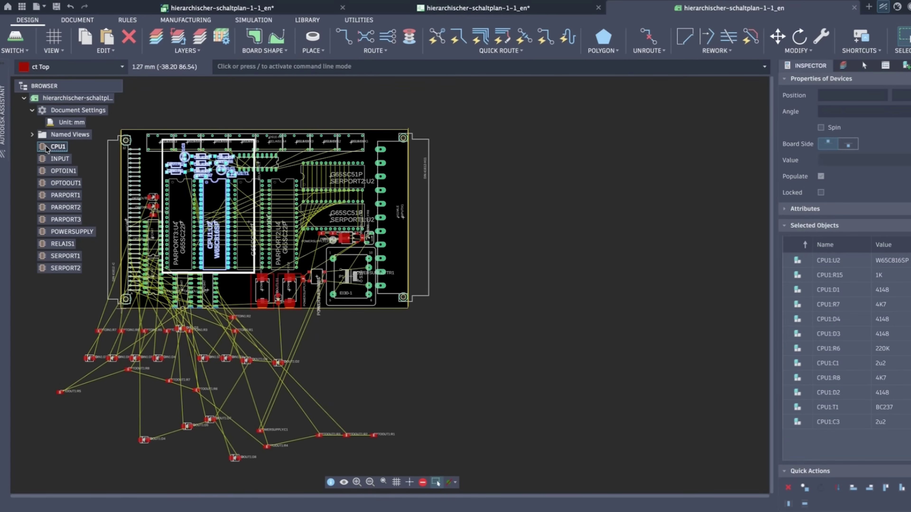
click(46, 172)
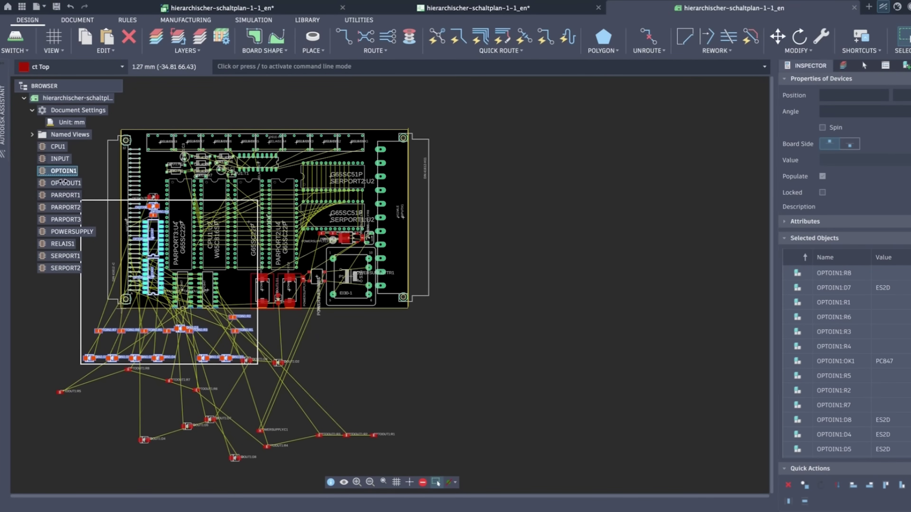
click(53, 220)
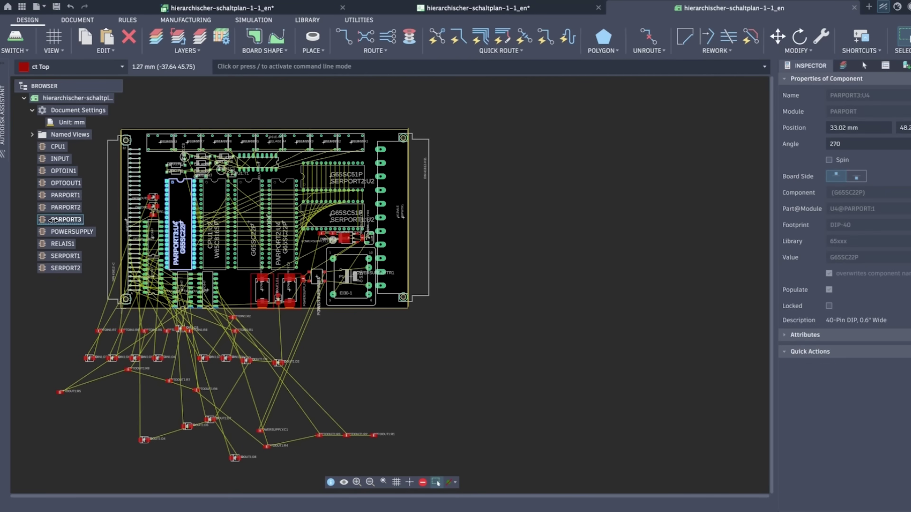
click(58, 207)
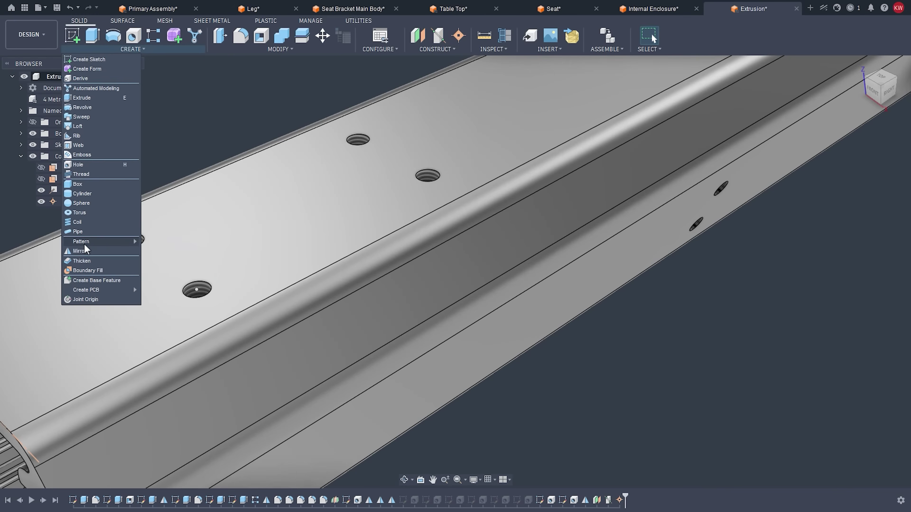
- Start a rectangular pattern of construction geometry in the Extrusion model and choose Point1 in the threaded hole as its object
mouse_move(86, 242)
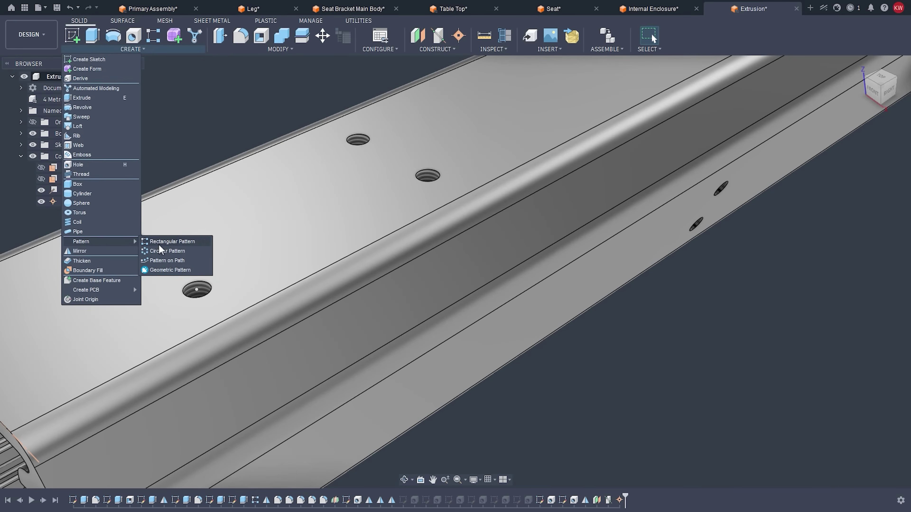
click(159, 244)
click(858, 162)
click(849, 211)
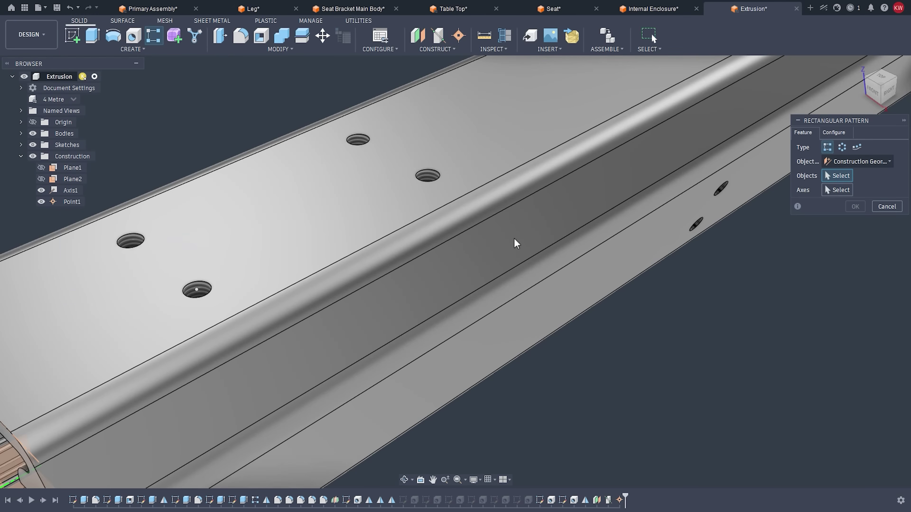
click(197, 290)
- Pattern the point along the extrusion's long edge and short end edge, three instances each, with extents of 76,999 mm and 30,00 mm
click(837, 191)
click(260, 303)
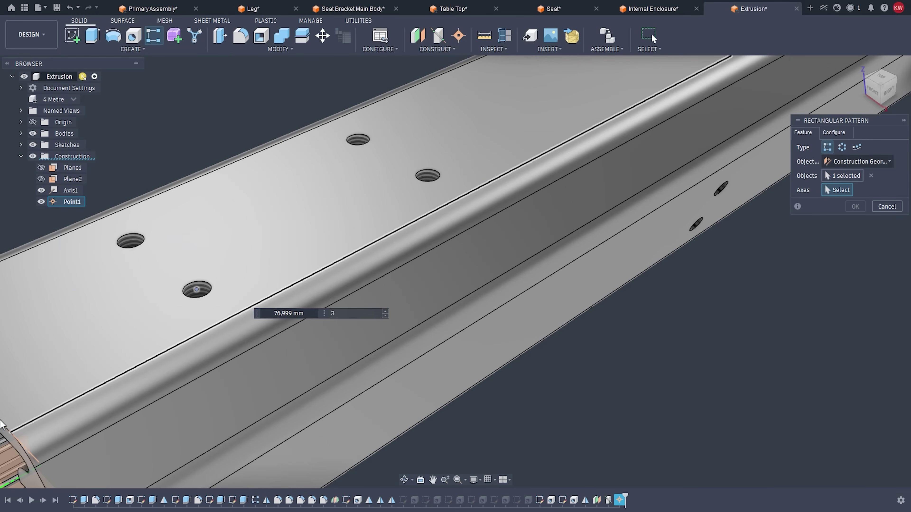
click(2, 423)
drag(202, 286, 360, 145)
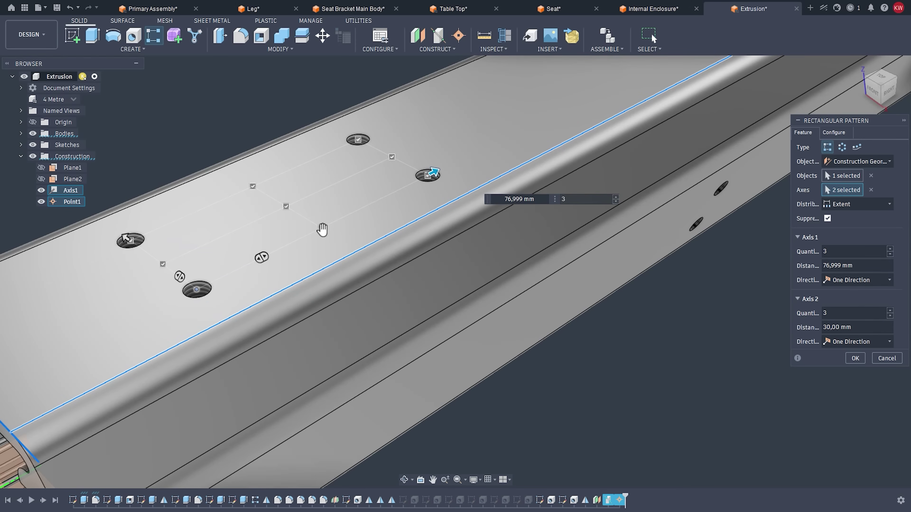
- Suppress the five intermediate pattern instances, keeping only the points at the four threaded holes, and complete the rectangular pattern
click(321, 227)
click(286, 207)
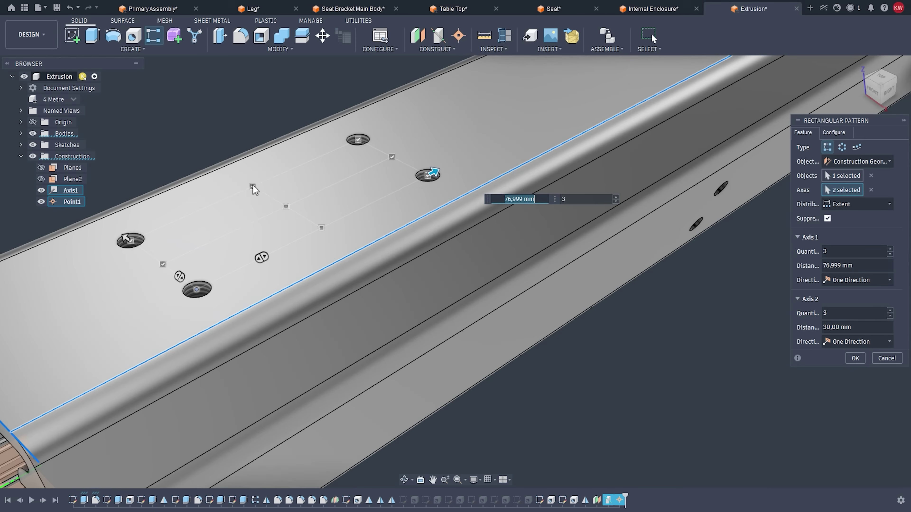
click(253, 186)
key(Tab)
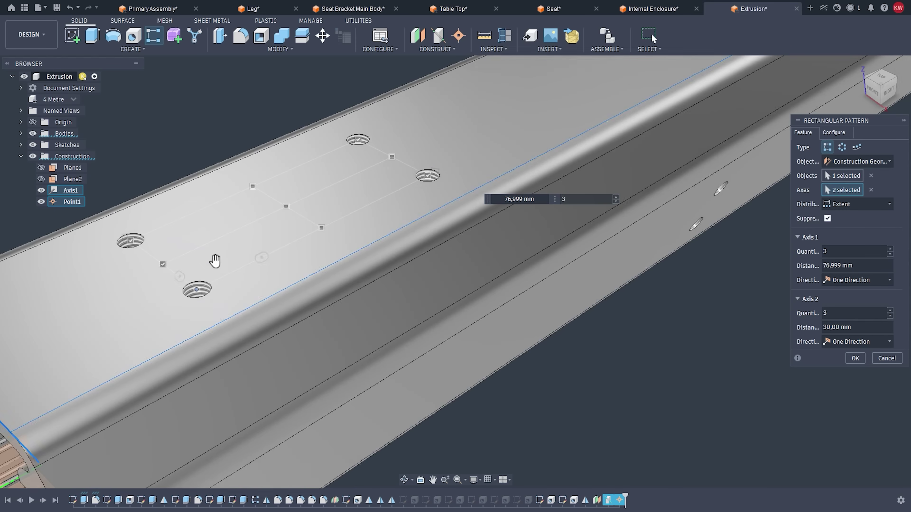
click(855, 358)
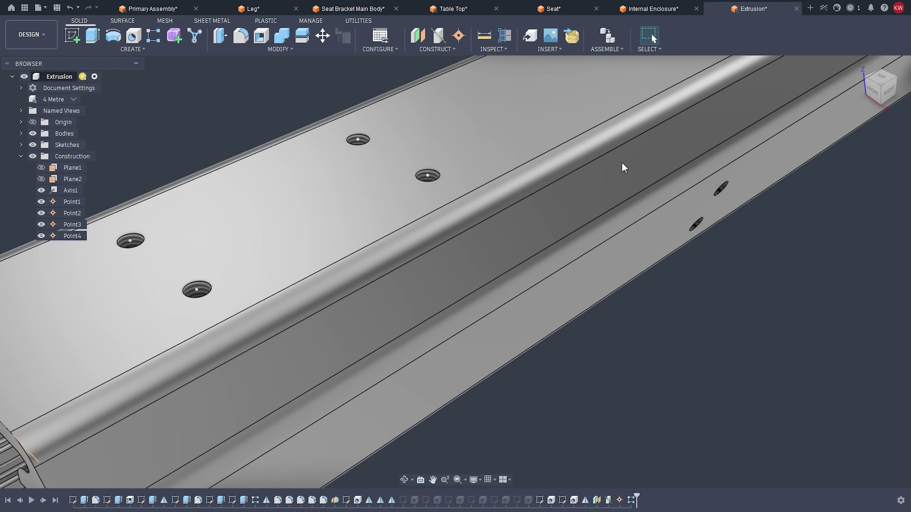
- In the Internal Enclosure document, create a full circular pattern of Axis2 around the ring holding its screw boss, with quantity 4
click(652, 9)
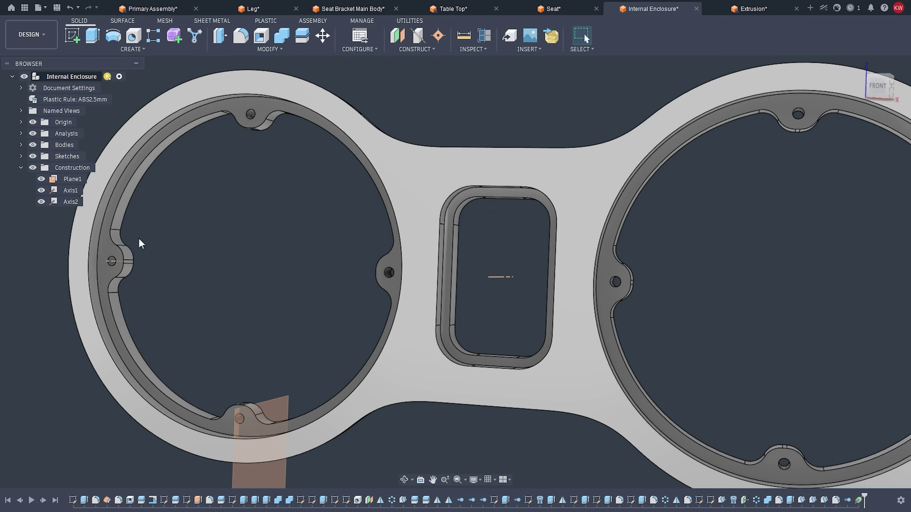
click(132, 49)
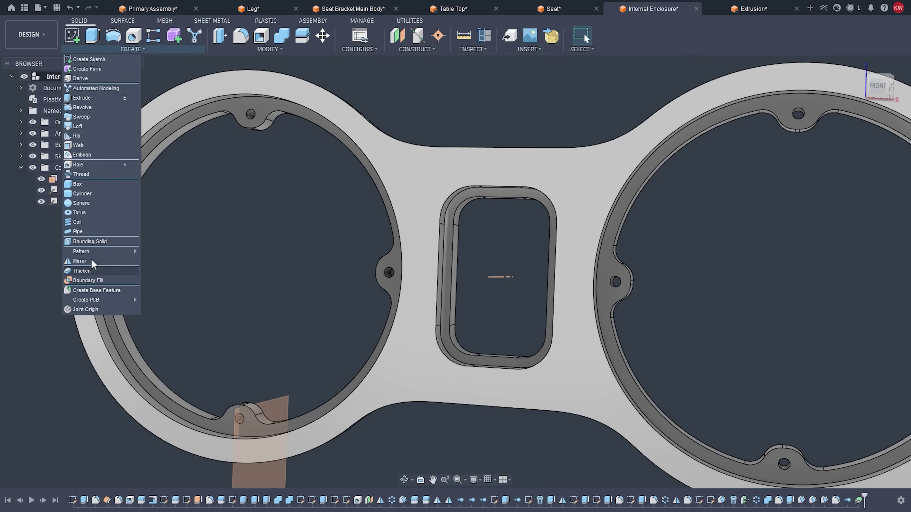
mouse_move(119, 249)
click(170, 264)
click(115, 261)
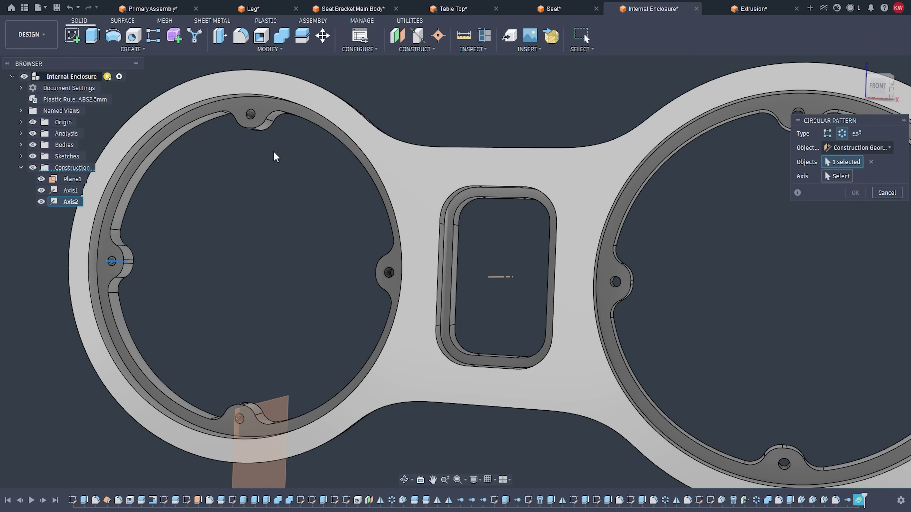
click(837, 176)
click(215, 104)
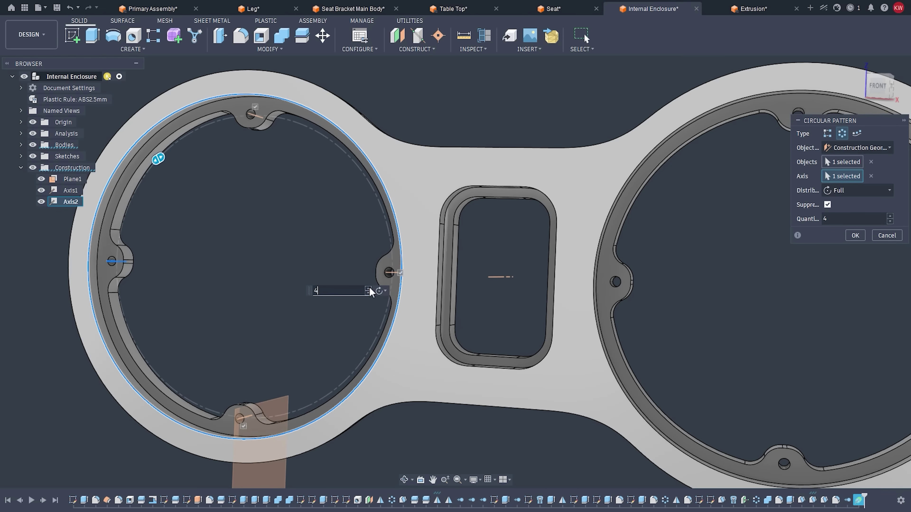
click(855, 236)
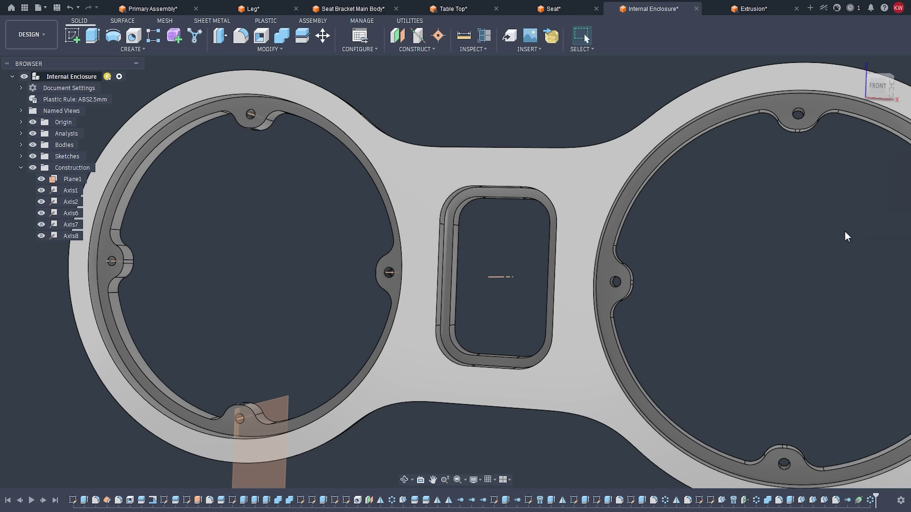
- In the Seat document, create a rectangular pattern of Plane2 along the vertical origin axis with quantity 3 and an extent of 250,00 mm
click(552, 9)
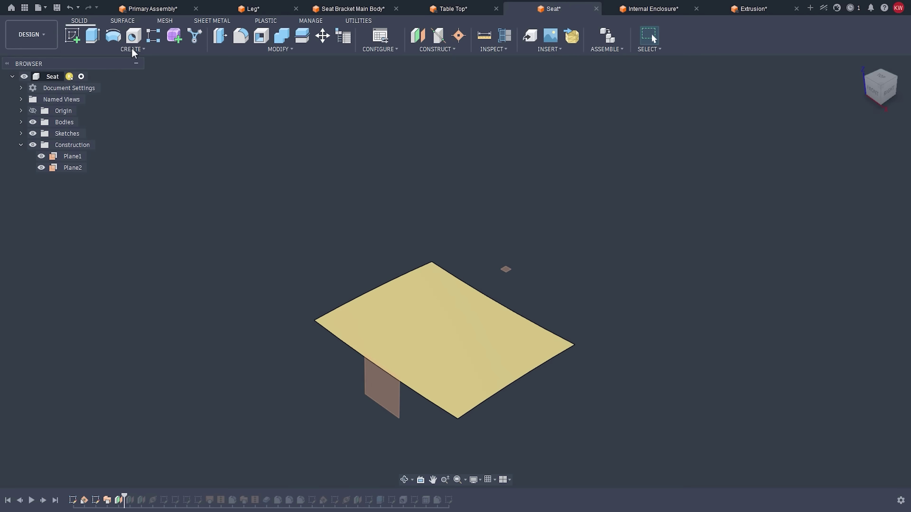
click(132, 50)
mouse_move(90, 241)
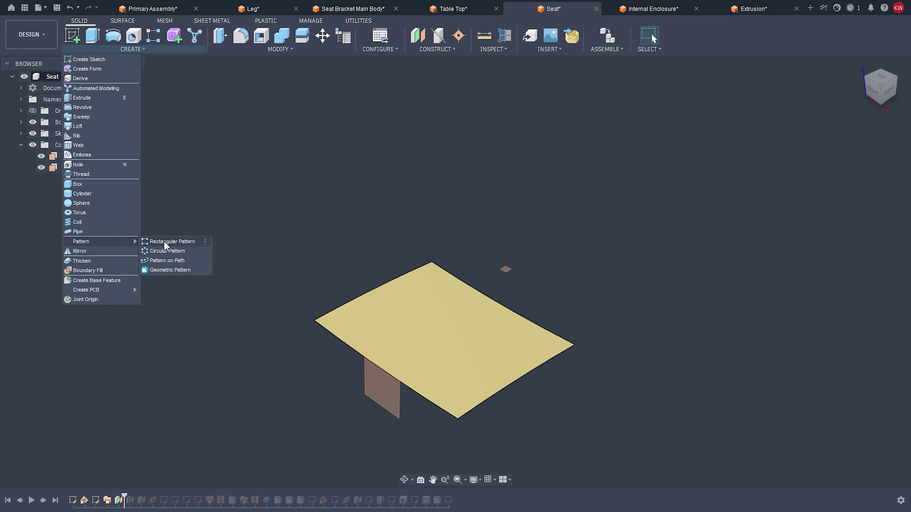
click(166, 244)
click(506, 276)
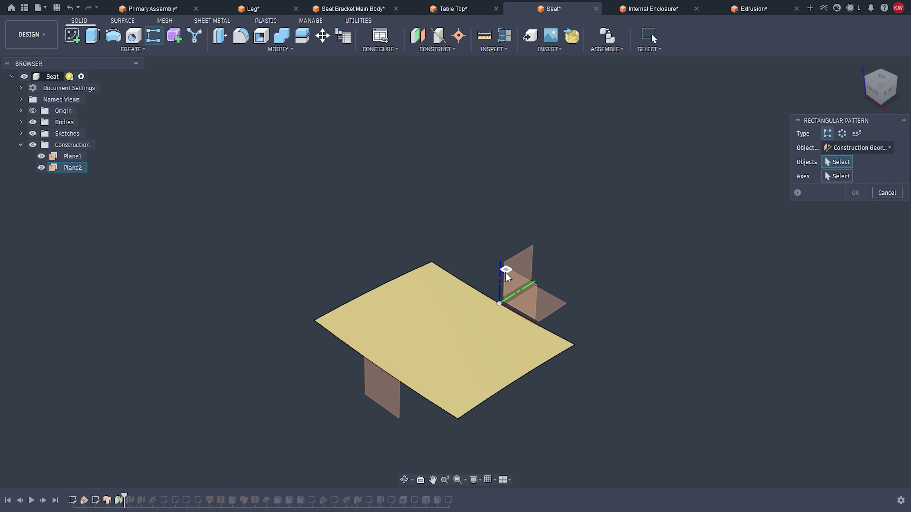
click(836, 177)
click(501, 287)
drag(507, 261, 509, 191)
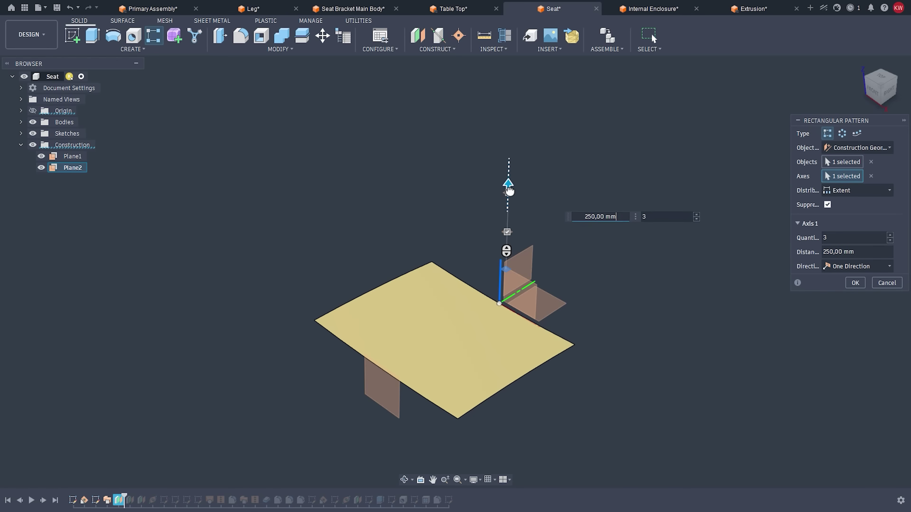
click(855, 282)
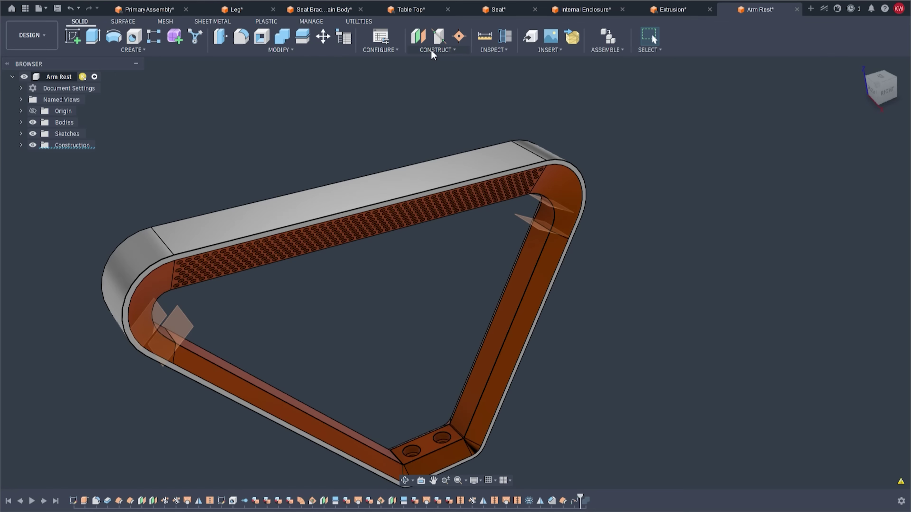
- In the Arm Rest document, create a construction plane perpendicular to the long flat outer face, running lengthwise, referenced to a point near the bolt holes
click(431, 49)
click(433, 104)
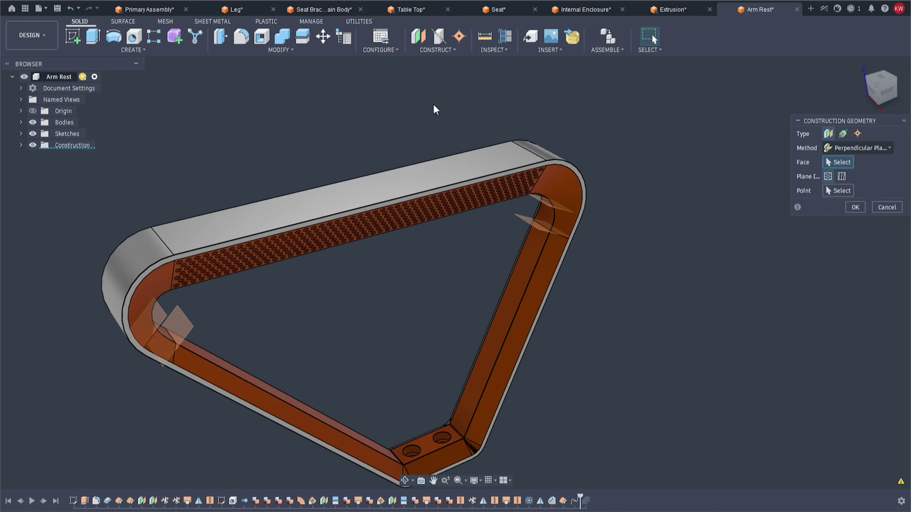
click(407, 181)
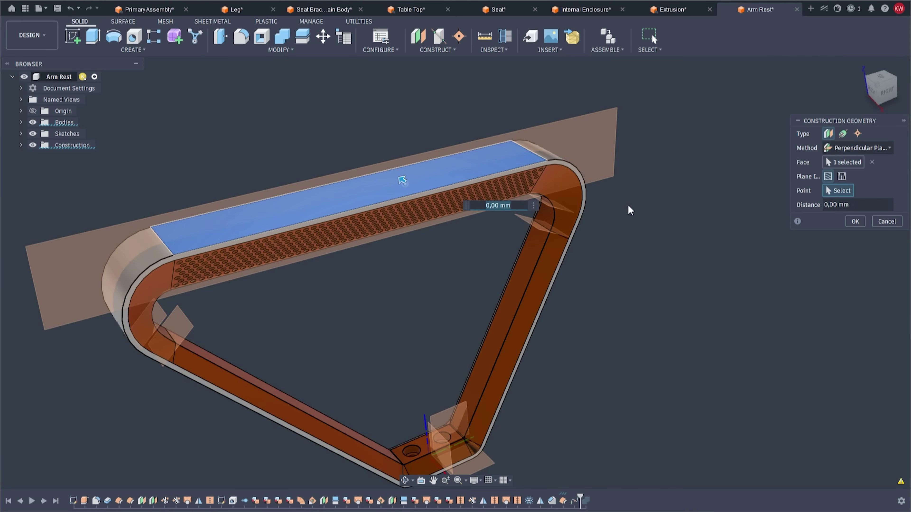
click(841, 176)
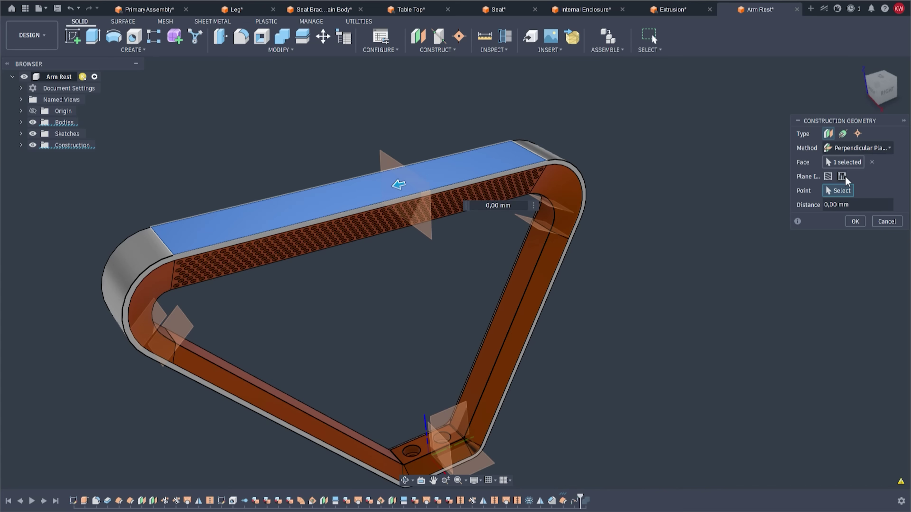
click(404, 466)
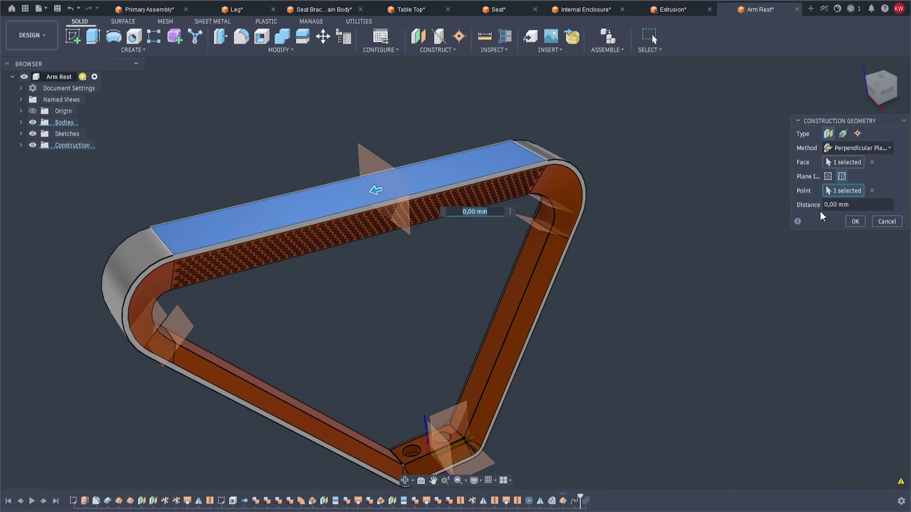
click(829, 177)
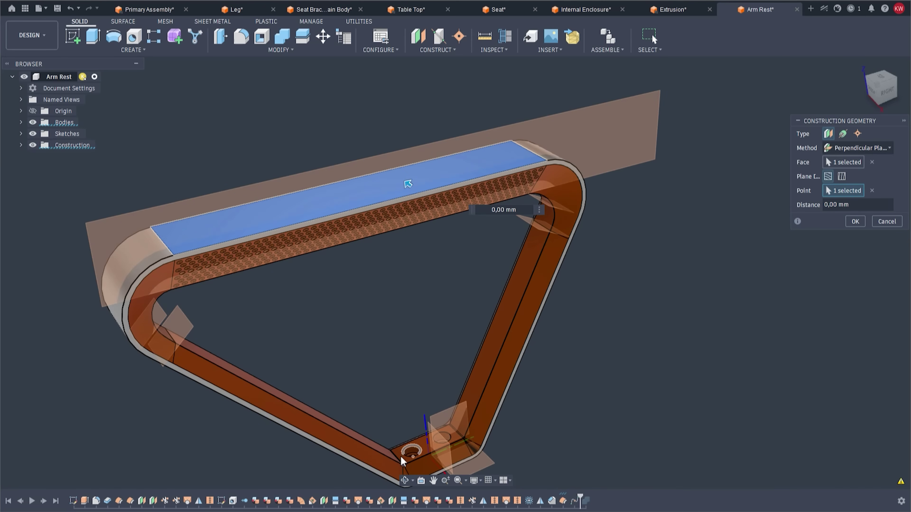
click(856, 221)
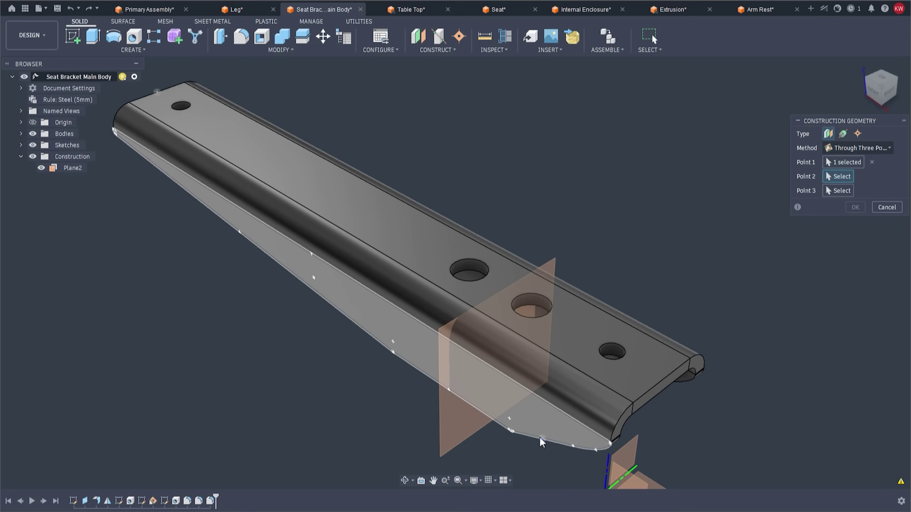
- Complete the Through Three Points plane on the Seat Bracket Main Body and resize its displayed area to cover only the bracket's narrow end
click(541, 439)
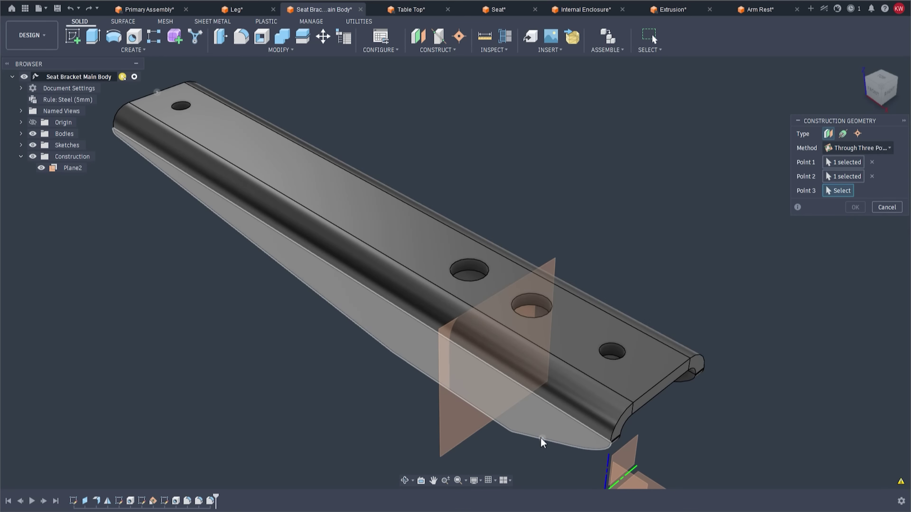
click(621, 422)
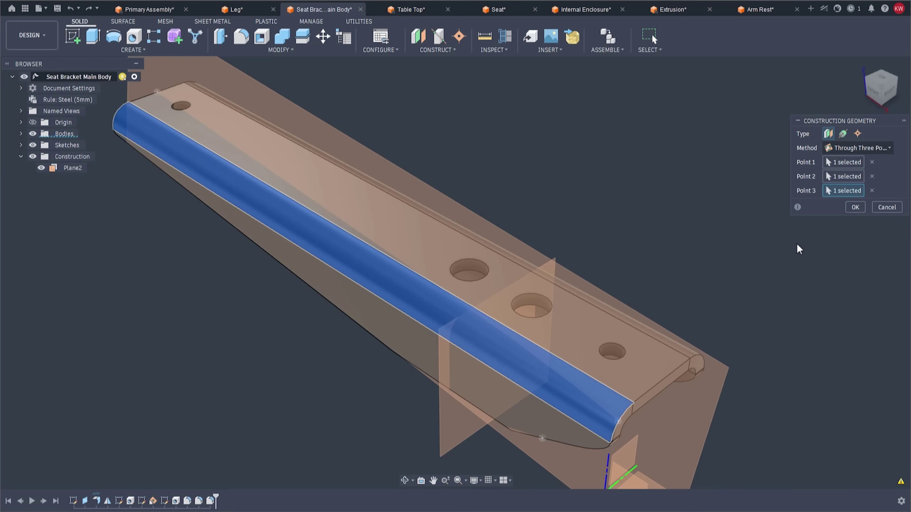
click(855, 208)
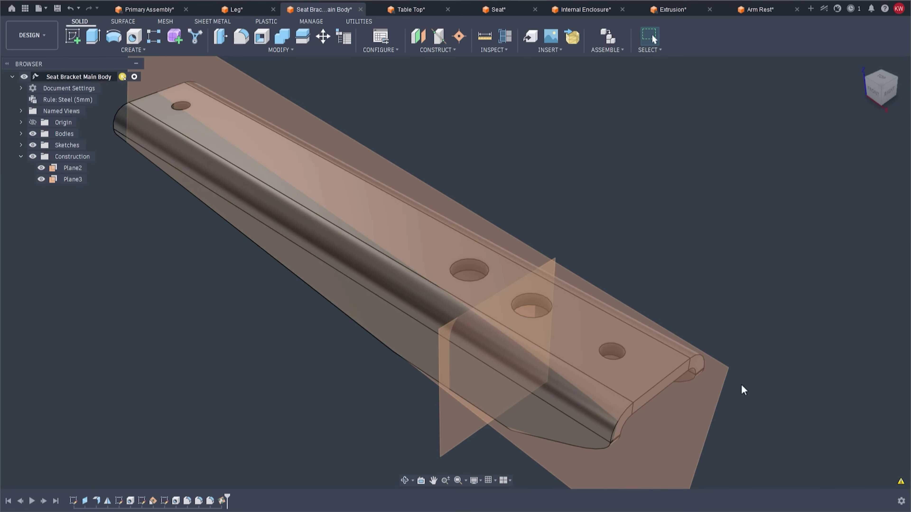
drag(710, 409, 269, 219)
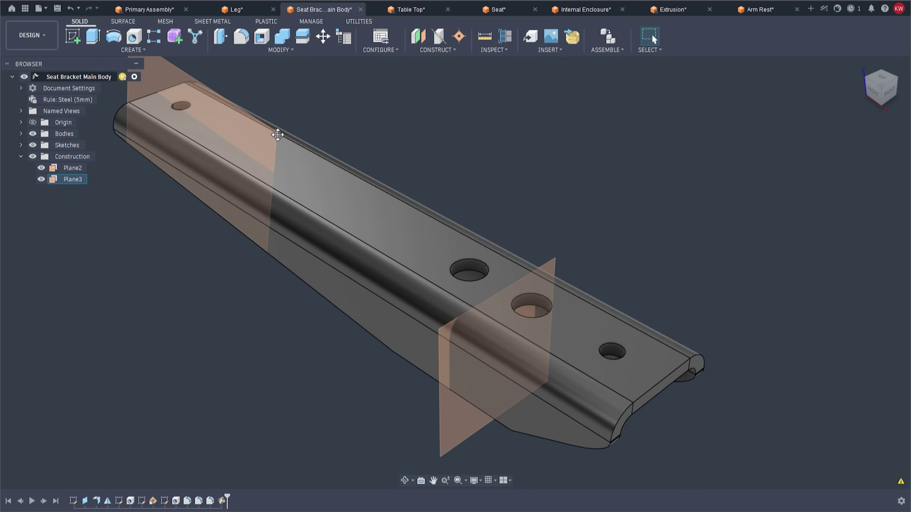
drag(277, 135, 277, 88)
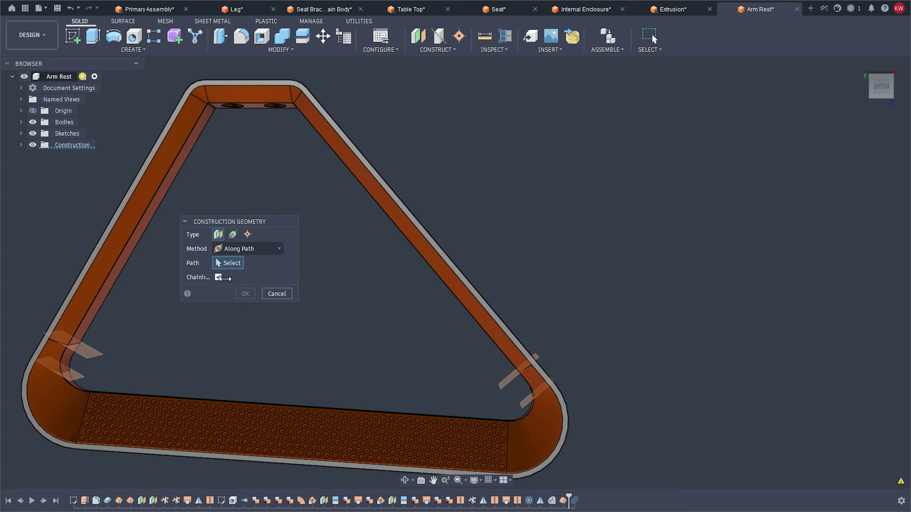
- Place an Along Path construction plane on the Arm Rest frame's outer edge with proportional extent and slide it along the path
click(193, 88)
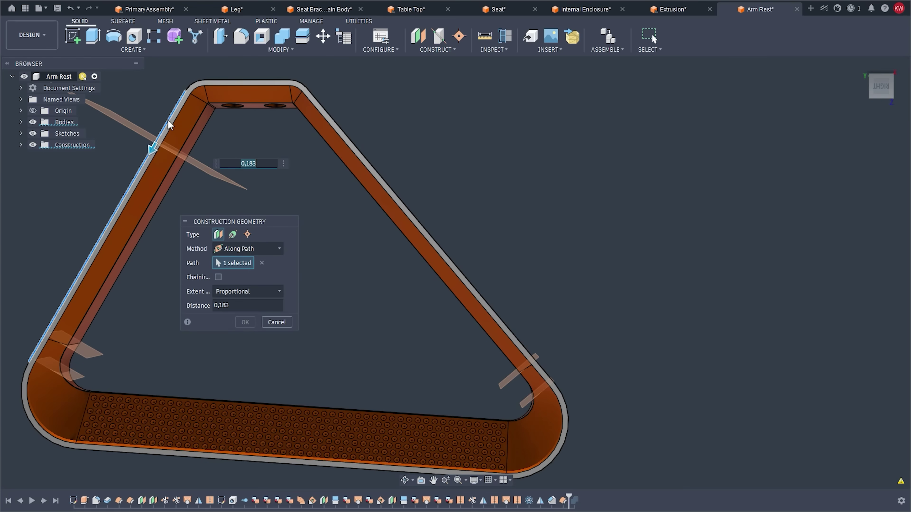
click(193, 82)
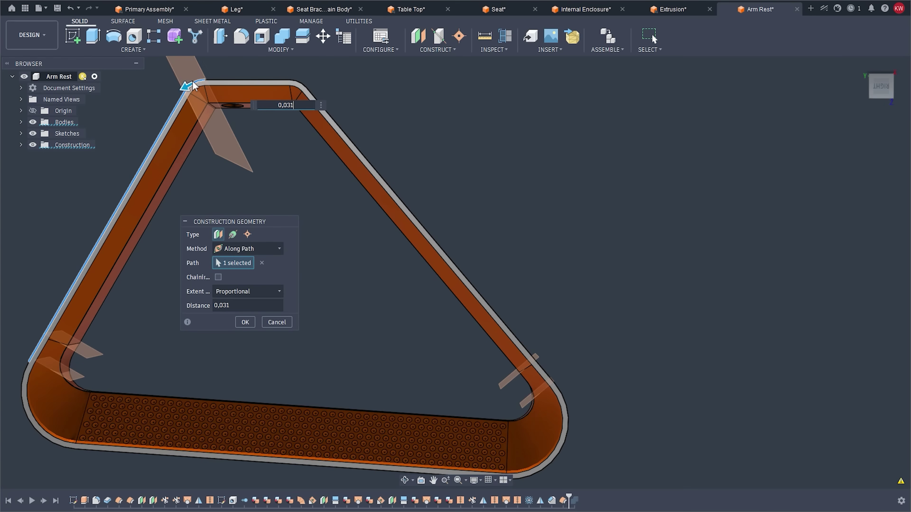
drag(190, 86, 431, 92)
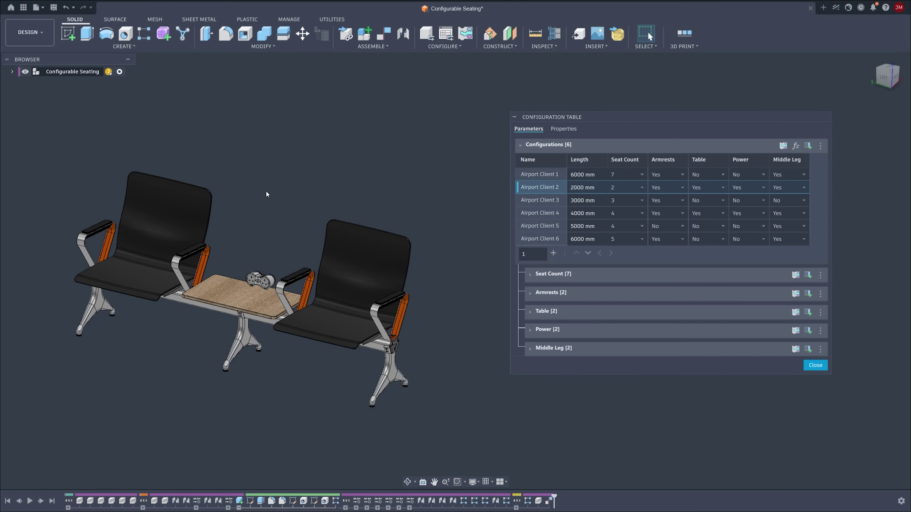
- Activate the Airport Client 3, Airport Client 1 and Airport Client 2 configurations in turn to compare their seating layouts
click(530, 198)
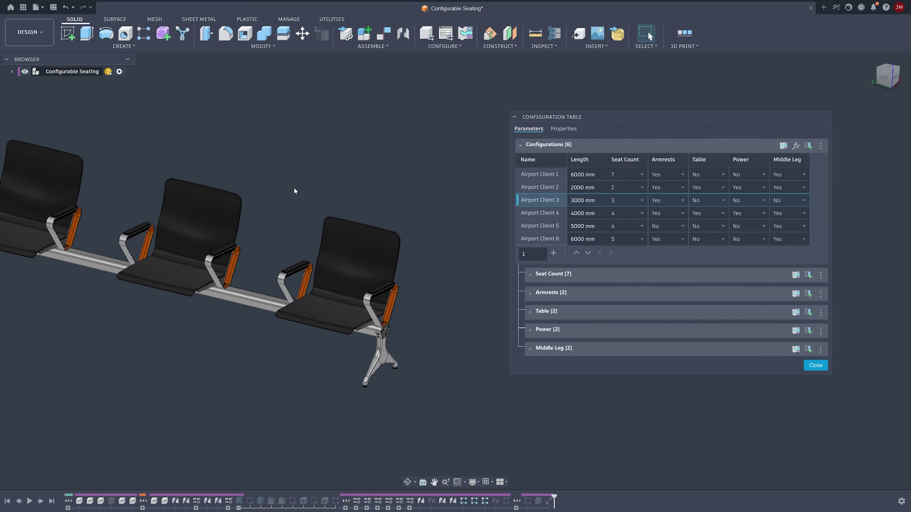
middle_drag(293, 188, 339, 212)
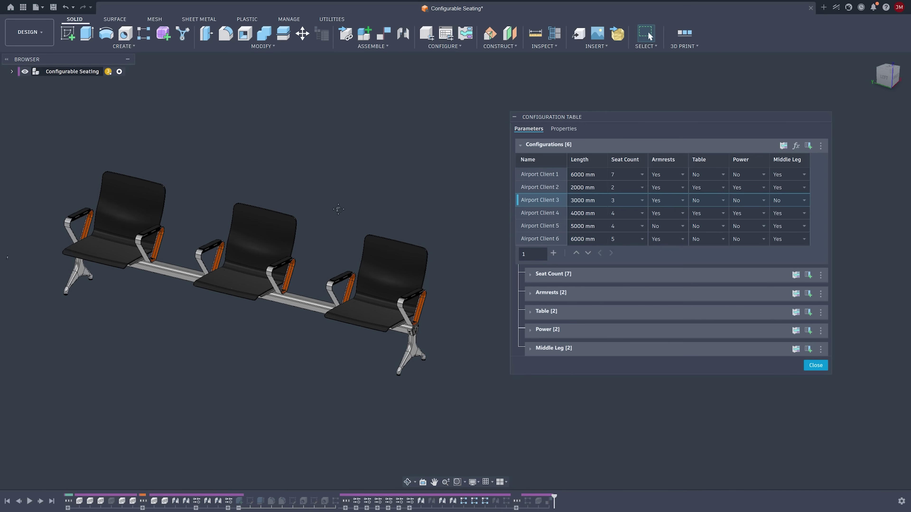
click(557, 176)
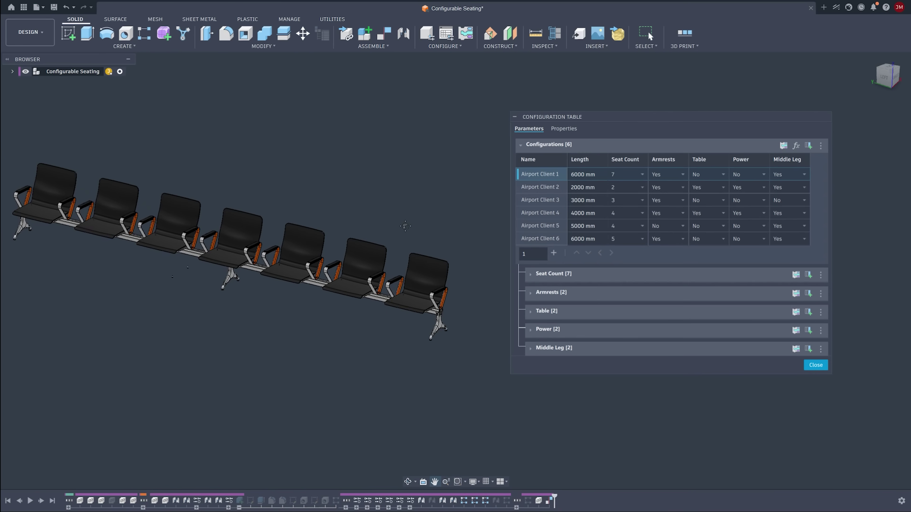
scroll(405, 226, up, 5)
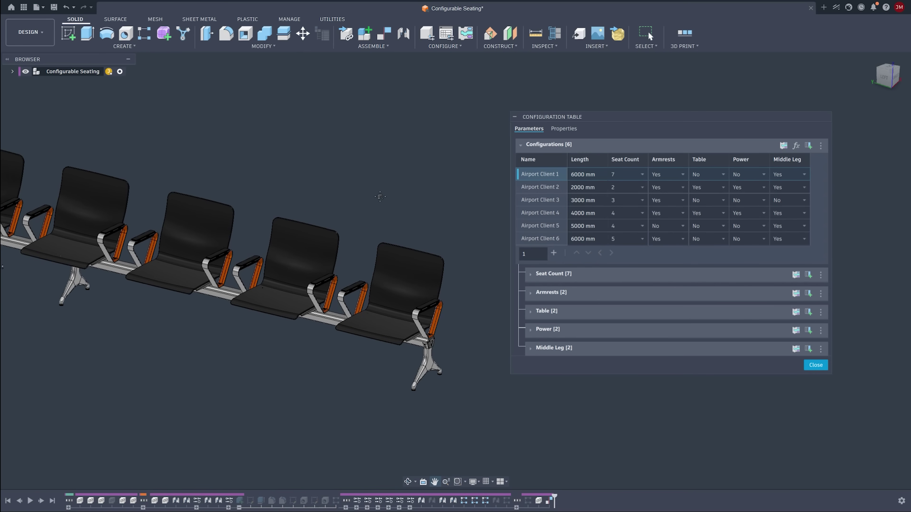
click(541, 190)
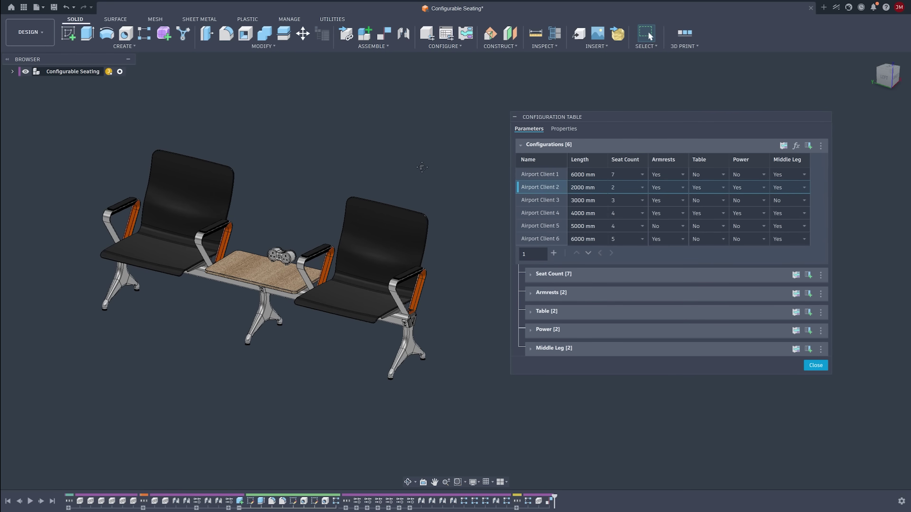
click(686, 188)
click(704, 188)
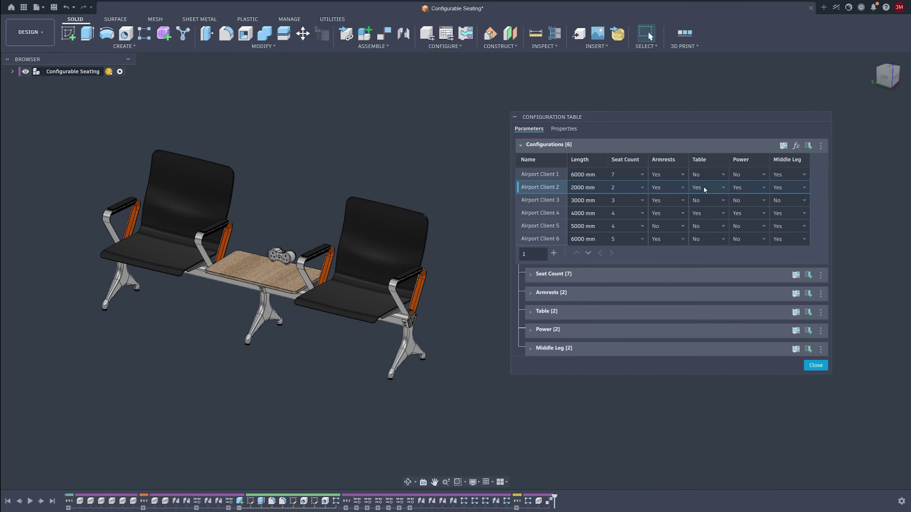
click(751, 188)
click(797, 189)
click(797, 189)
- Open the configuration rules and insert two set blocks for the Extrude1 Length parameter into the Max/Min Length rule
click(784, 146)
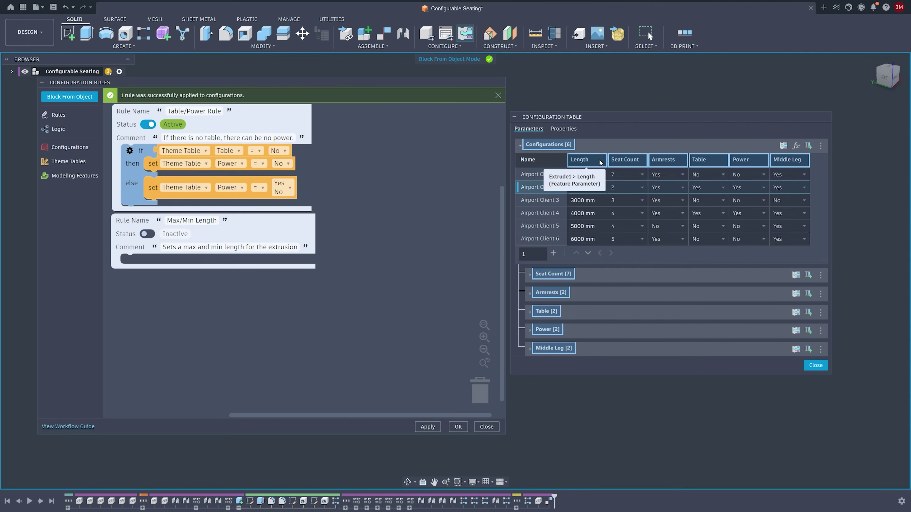
click(600, 162)
drag(602, 223, 120, 312)
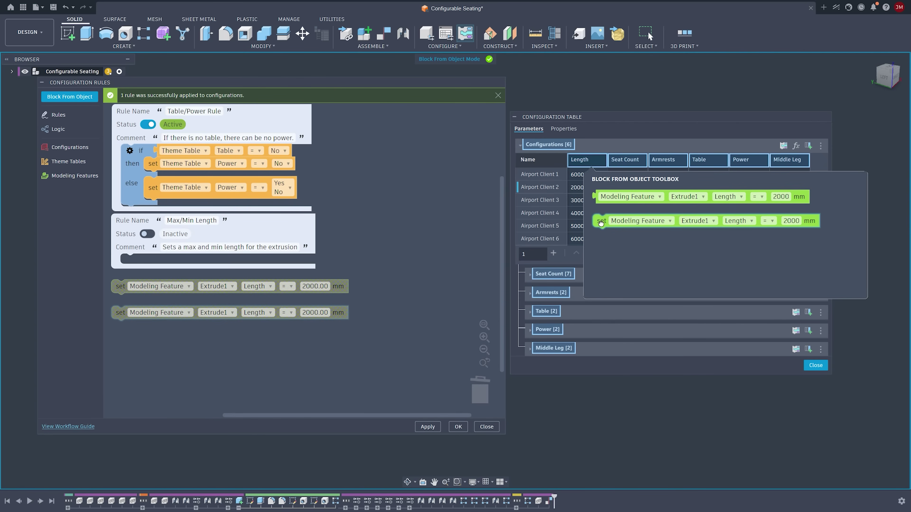
drag(196, 289, 206, 264)
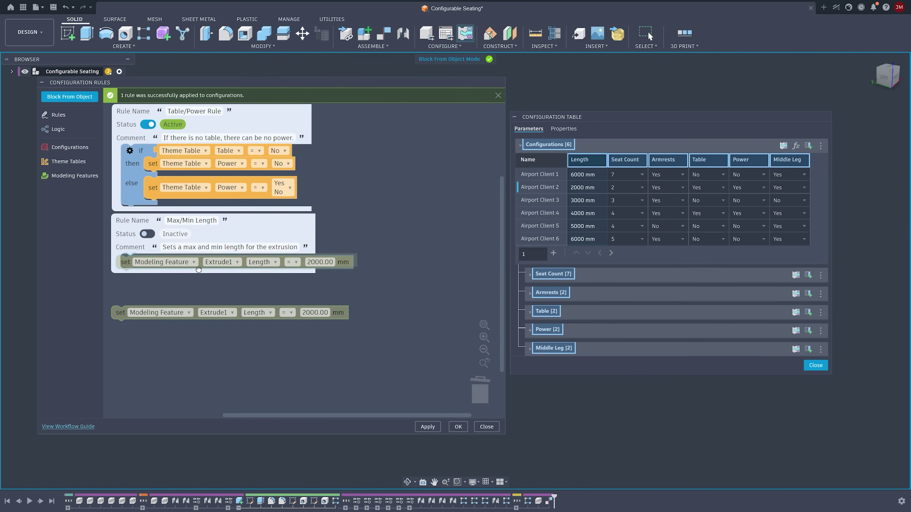
drag(121, 309, 130, 269)
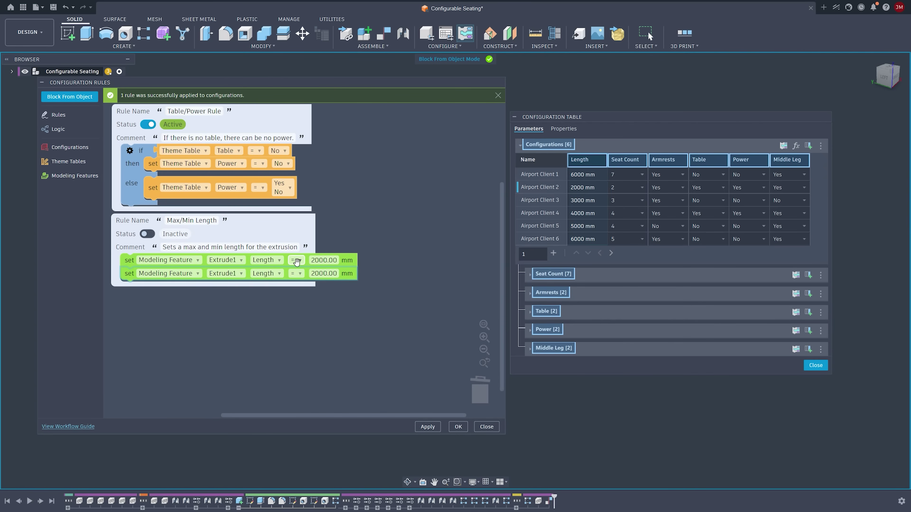
- Set the rule's first Extrude1 Length block to minimum 1500 mm and the second to maximum 6000 mm
click(297, 263)
click(298, 292)
click(344, 260)
text(1500)
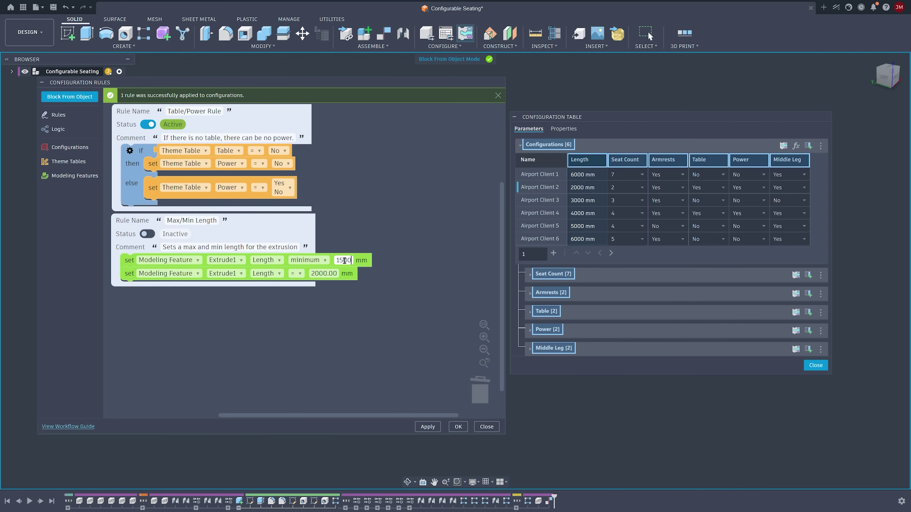
key(Return)
click(296, 273)
click(298, 319)
click(349, 275)
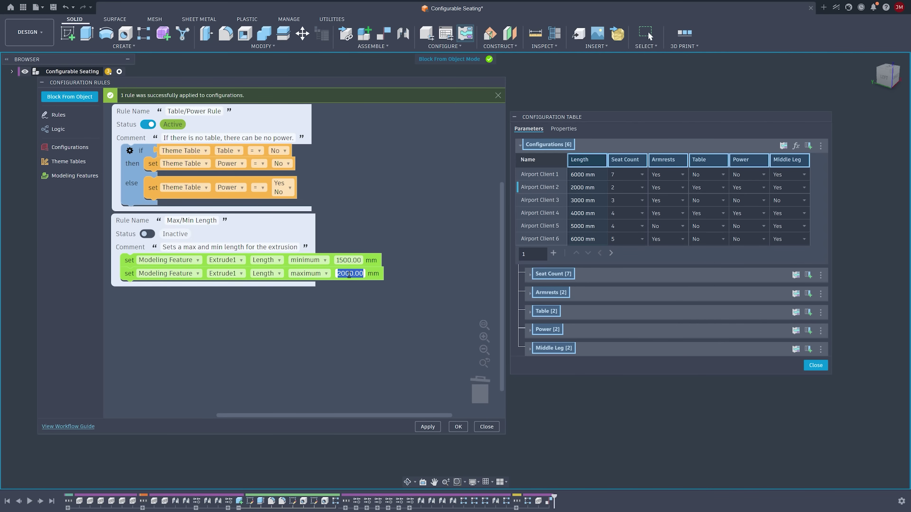
text(600)
- Activate and apply the Max/Min Length rule, and test it by trying a length of 7000 mm for Airport Client 2
click(147, 234)
click(427, 426)
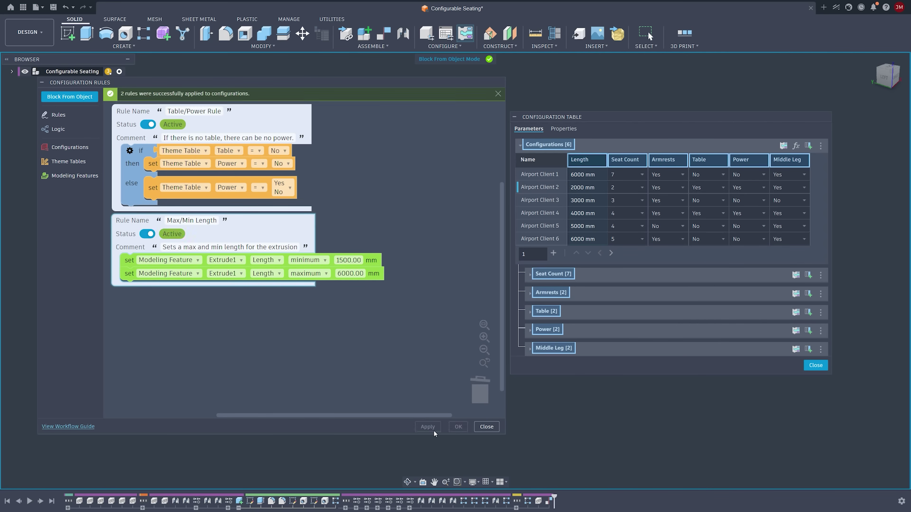
click(487, 427)
double_click(581, 188)
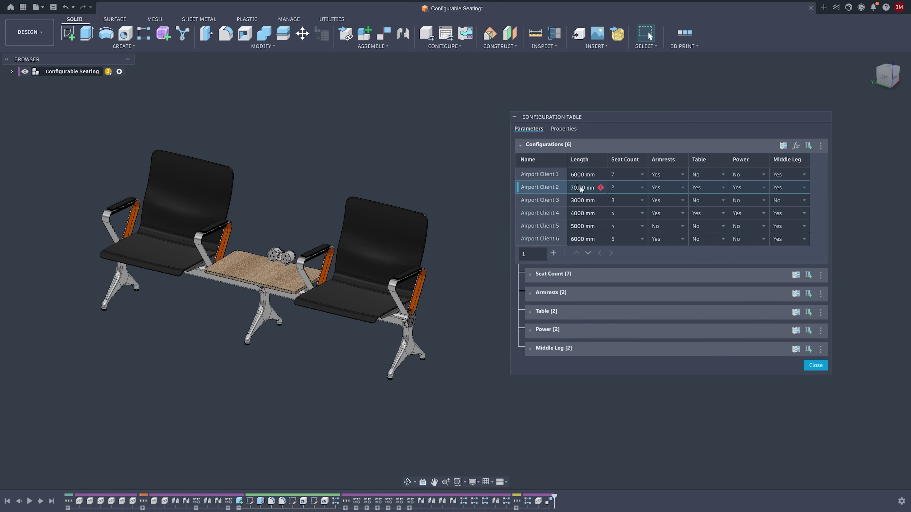
- Reopen the configuration rules and add a new rule named Middle Length Rule below the Max/Min Length rule
click(782, 147)
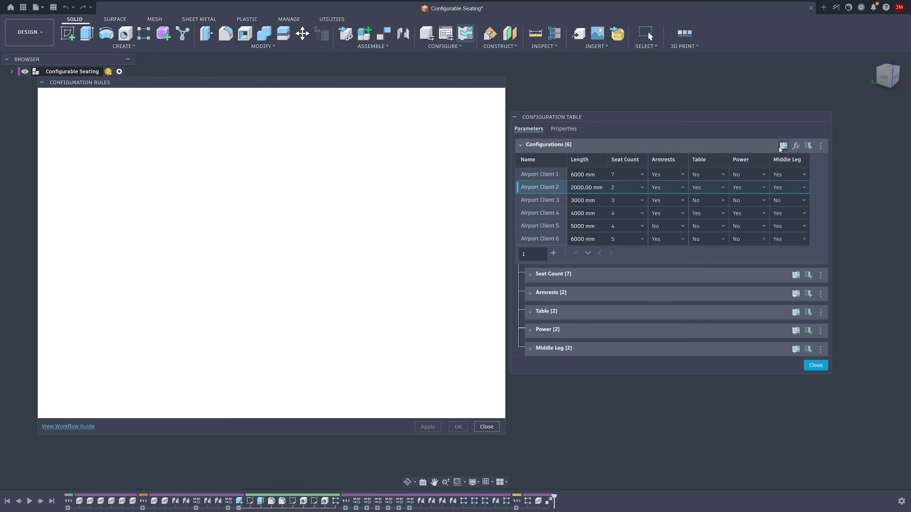
click(68, 115)
drag(130, 109, 130, 309)
click(175, 296)
text(Middle Length Rule)
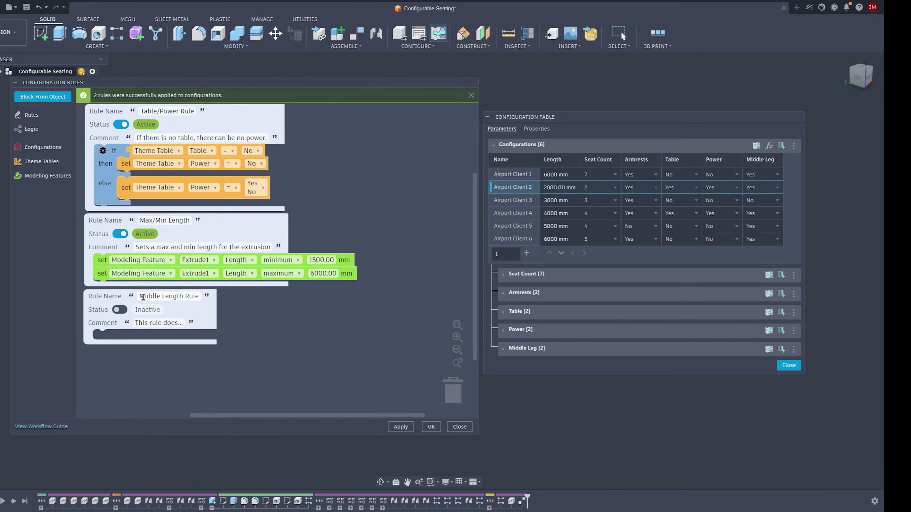
- Set the Middle Length Rule's comment to "Add leg if above 3m." and bring in a theme table set block and a modeling feature condition block
click(185, 323)
text(Add leg if above 3m.)
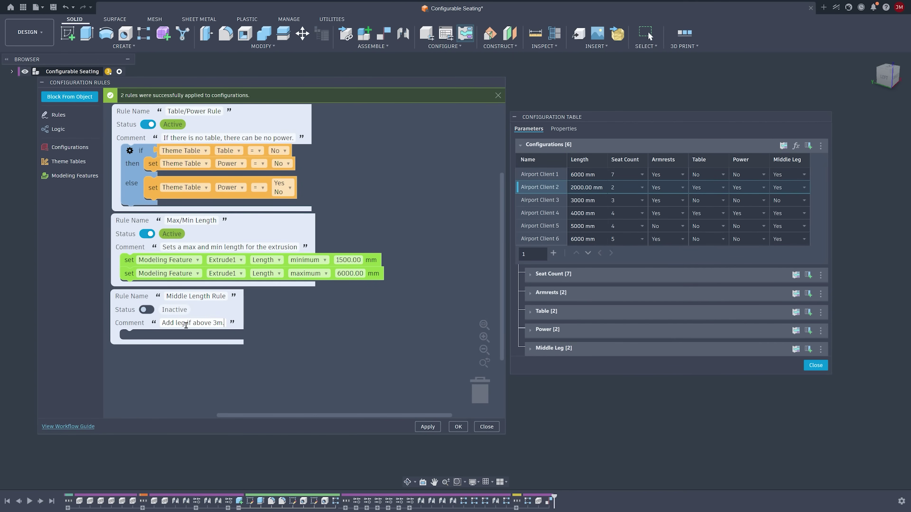
click(70, 162)
drag(114, 118, 141, 370)
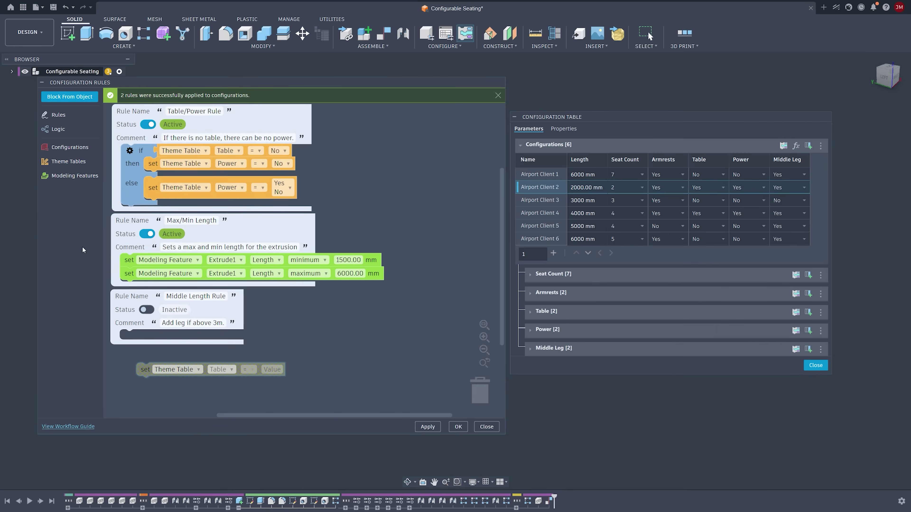
click(74, 176)
drag(118, 96, 143, 354)
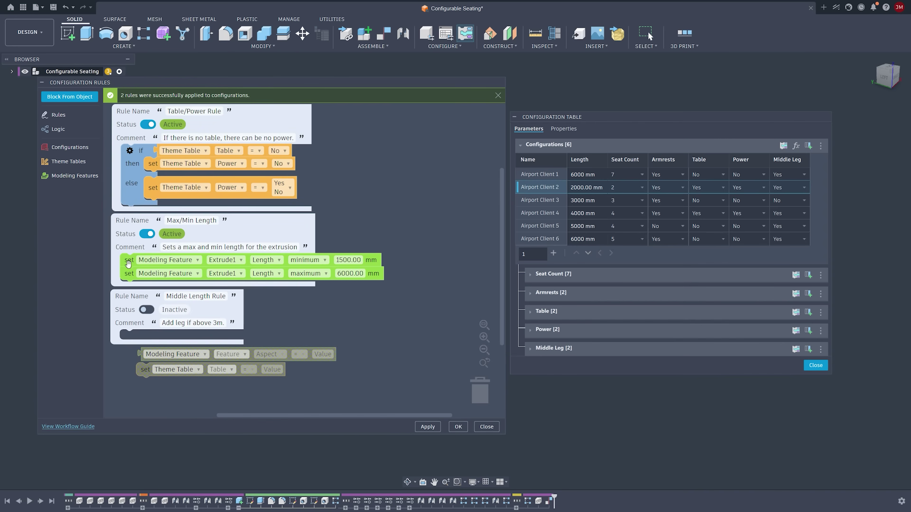
- Add an if/then/else block to the Middle Length Rule with the condition Extrude1 Length > 3000 mm
click(59, 129)
drag(124, 107, 132, 337)
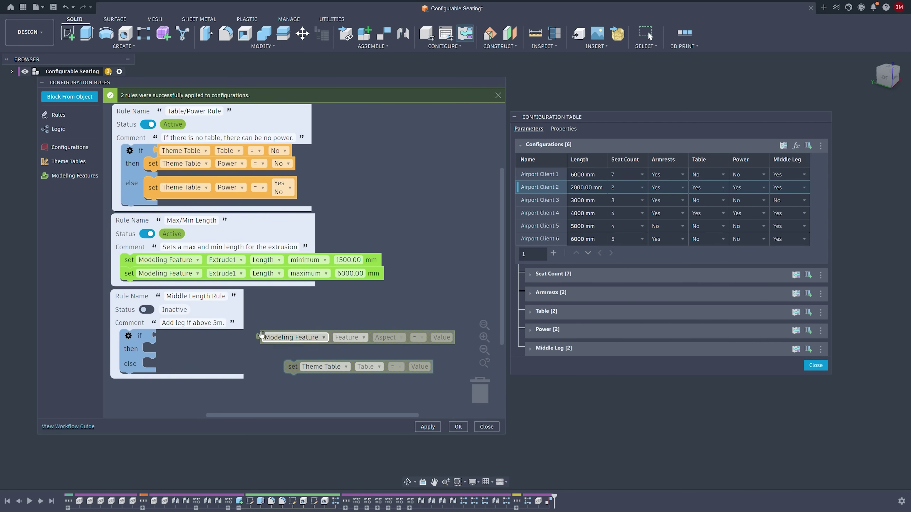
drag(262, 334, 158, 334)
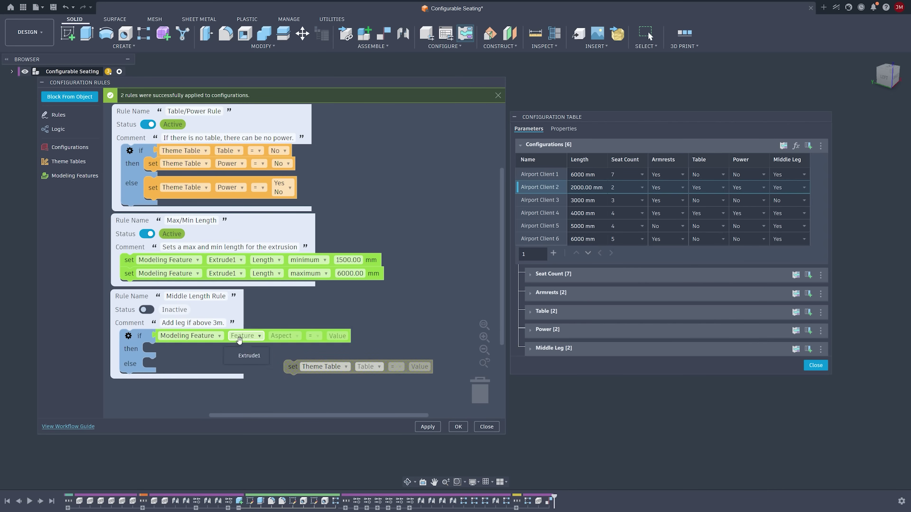
click(317, 336)
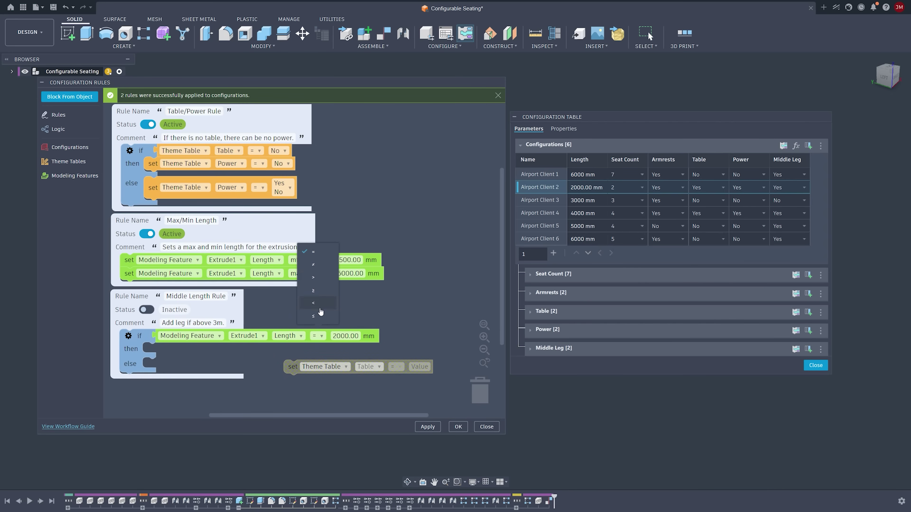
click(313, 277)
click(345, 336)
text(3)
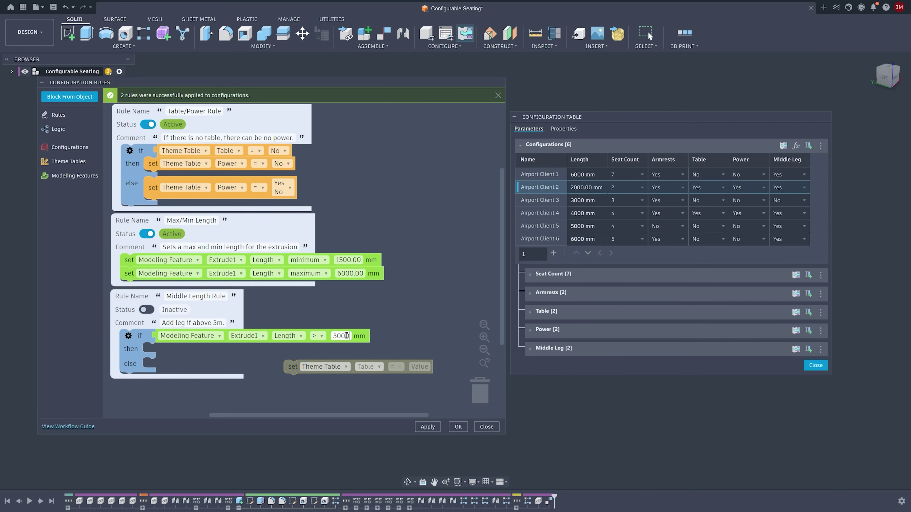
text(000)
key(Return)
- Place the theme table set block in the rule's then branch and set Middle Leg = Yes
drag(293, 366, 152, 349)
click(234, 348)
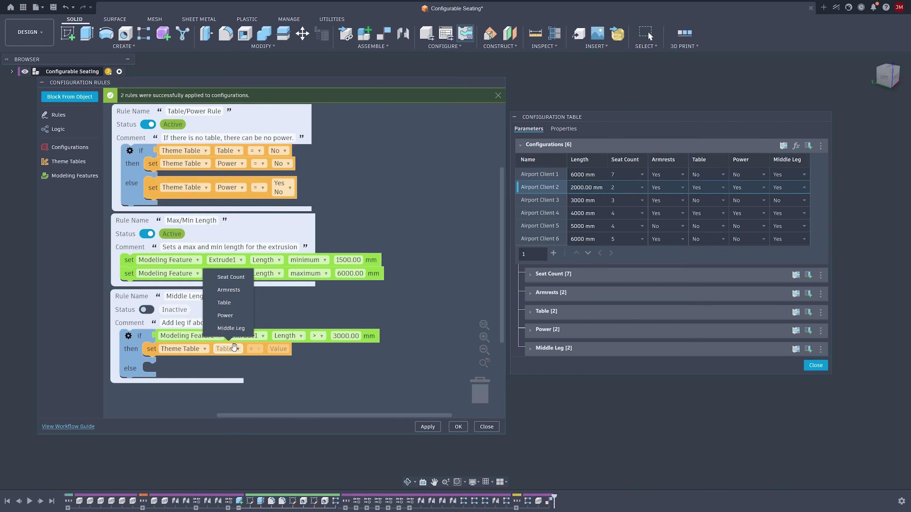
click(231, 328)
click(275, 350)
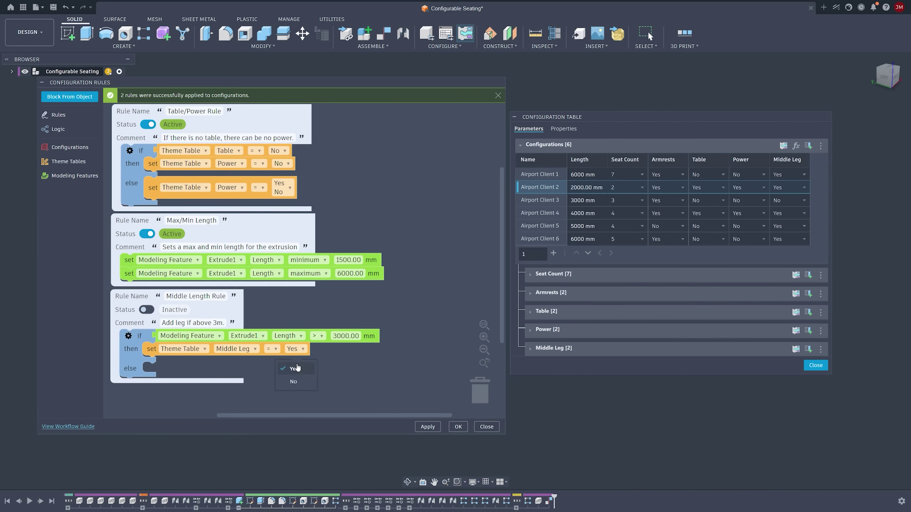
- Duplicate the Middle Leg set block into the else branch and allow both Yes and No there
right_click(262, 353)
click(270, 364)
drag(203, 400, 154, 366)
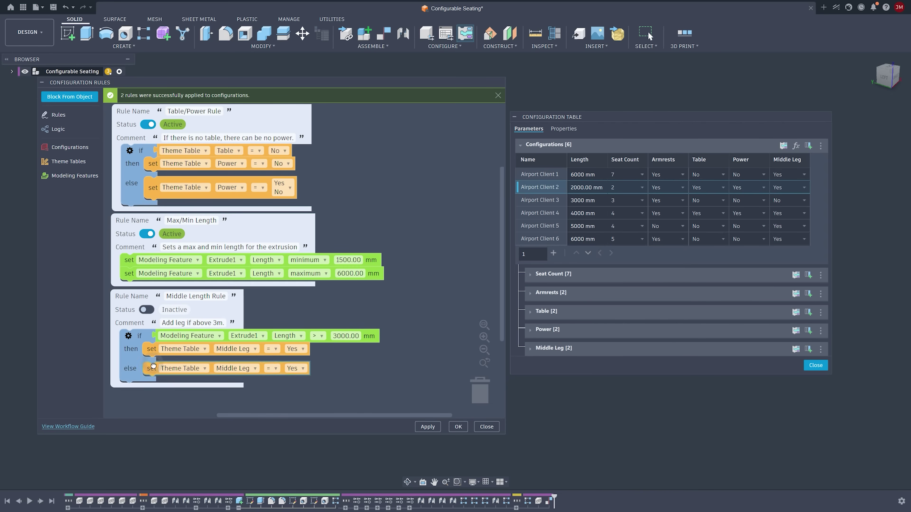
click(295, 368)
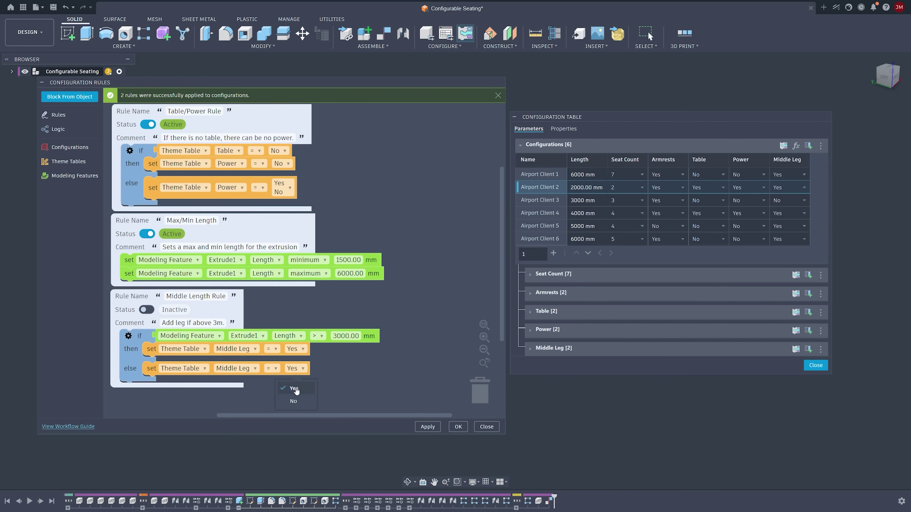
click(321, 377)
- Activate and apply the Middle Length Rule, and close the configuration rules
click(146, 309)
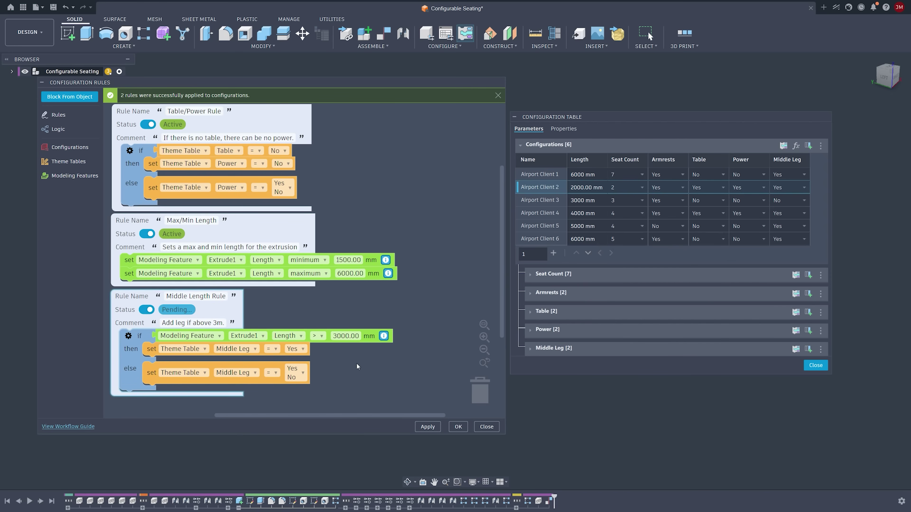
click(431, 427)
click(486, 426)
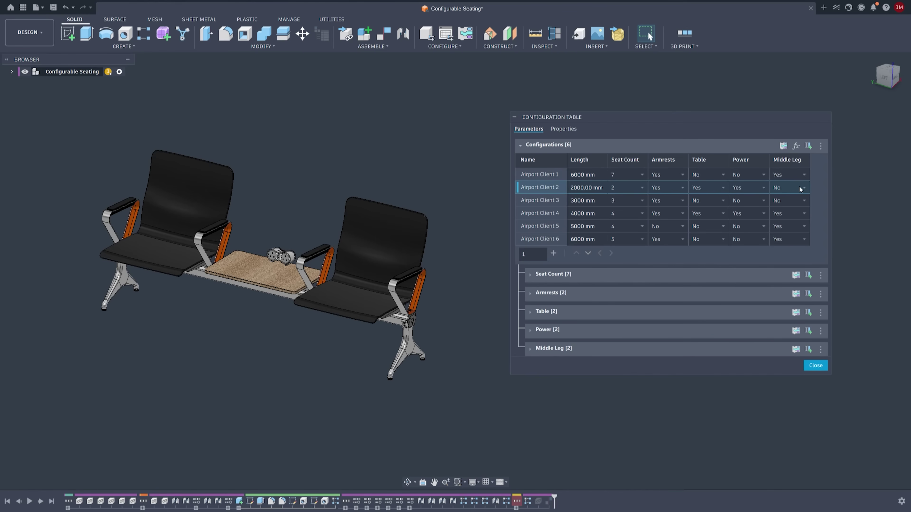
- Set Airport Client 2's length to 4000 mm and check which Middle Leg options it offers
click(603, 190)
text(4000)
key(Return)
click(791, 187)
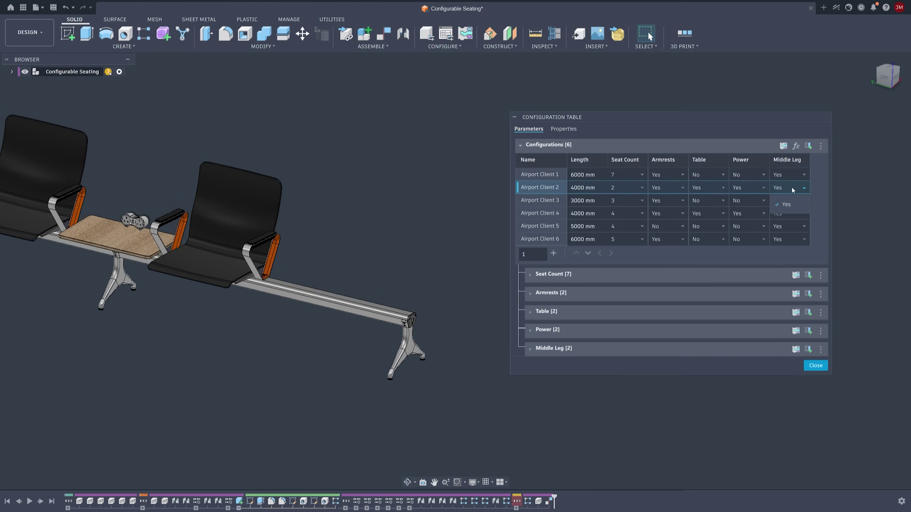
click(785, 201)
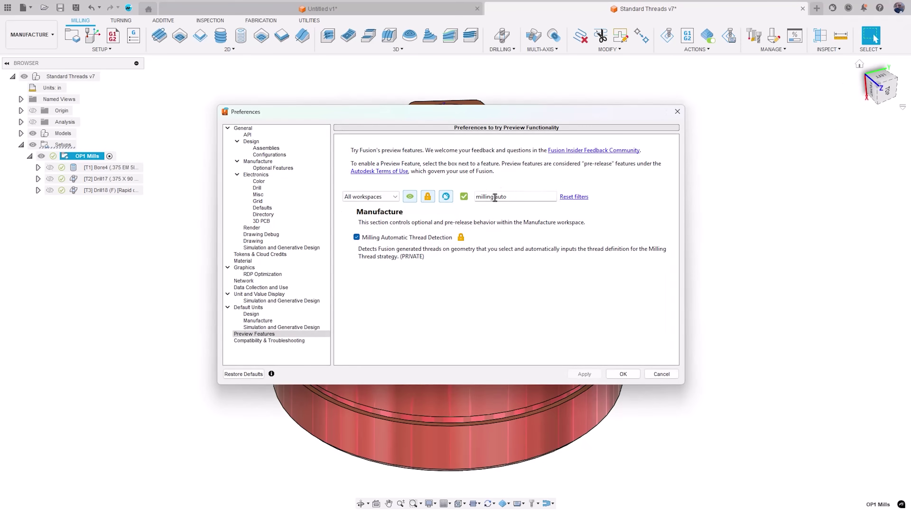
- Confirm the Milling Automatic Thread Detection preview feature and create a Thread milling operation with tool #6, the 0.24" threadmill
click(623, 374)
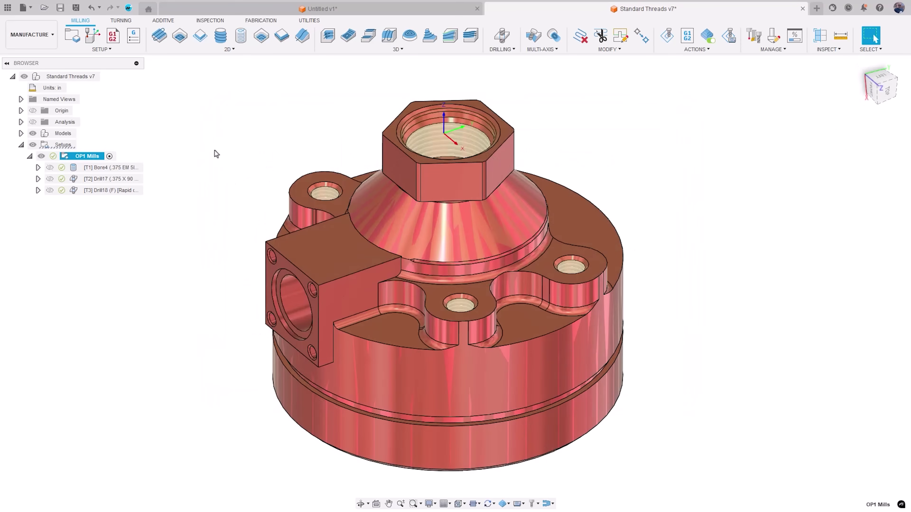
click(221, 35)
click(842, 176)
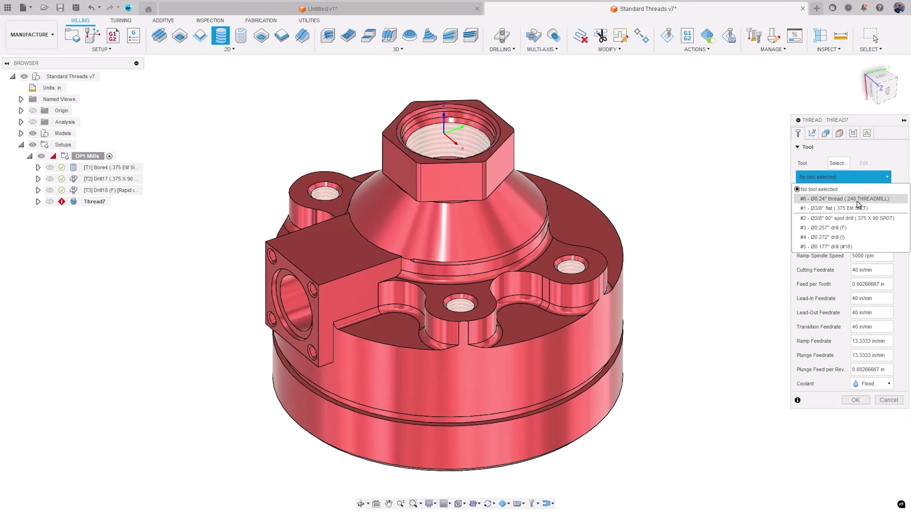
click(854, 197)
- Switch the thread geometry's definition method to automatic detection and select the threaded face of the front-right boss hole
click(824, 133)
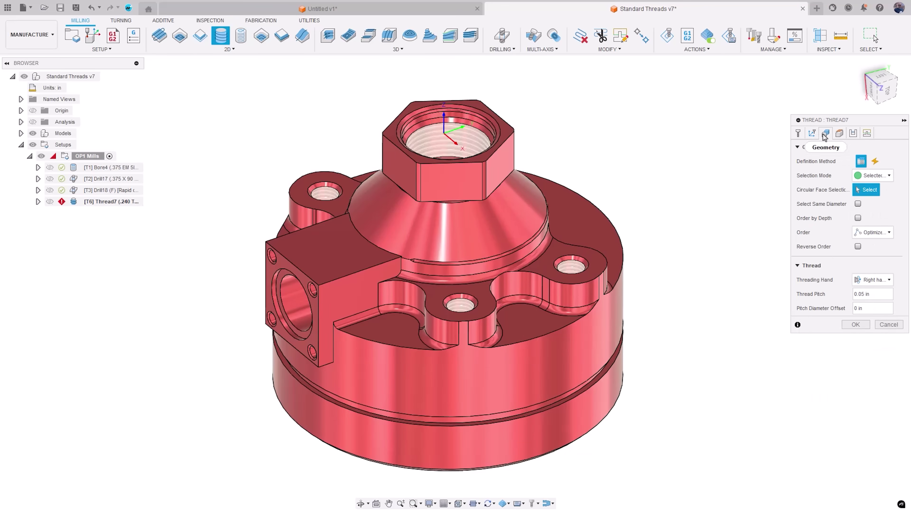
click(875, 161)
click(573, 270)
scroll(661, 339, up, 5)
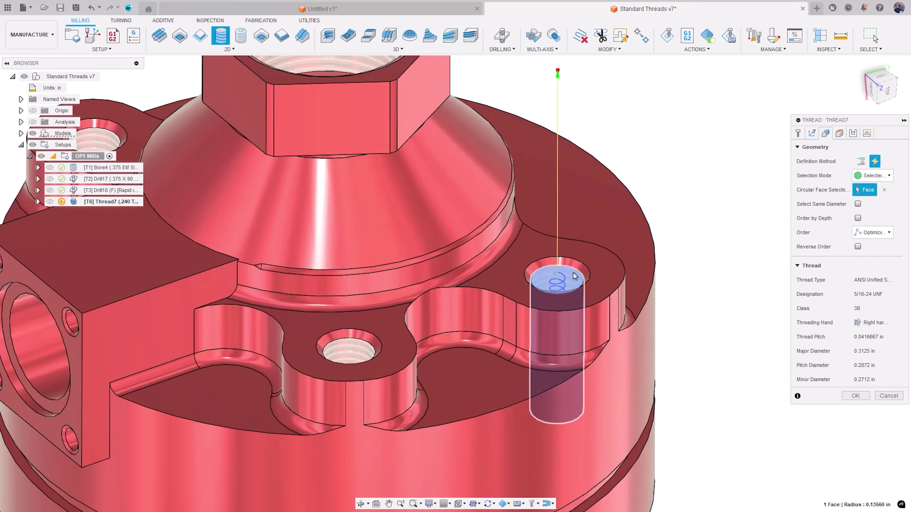
scroll(353, 350, up, 3)
scroll(355, 355, down, 5)
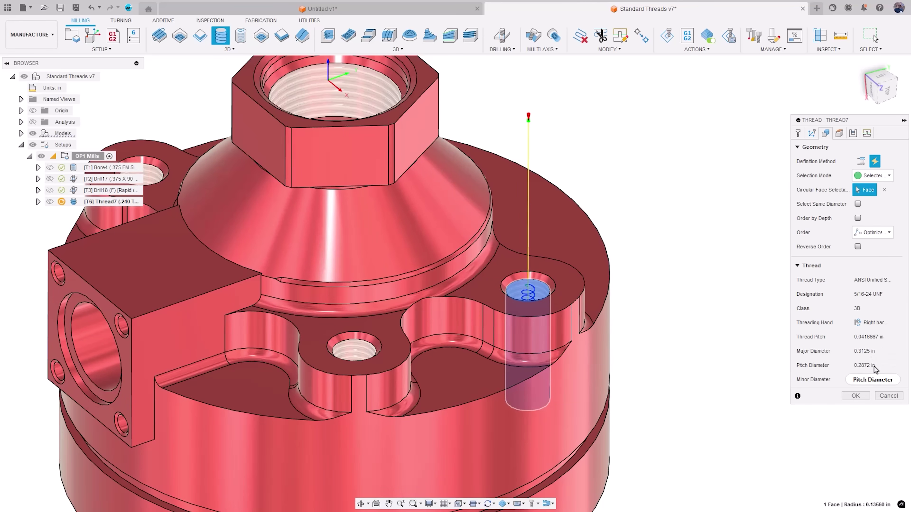
- Show the section analysis and set the bottom height from the edge at the hole's lower end, offset about 0.2 in
click(33, 122)
scroll(630, 305, up, 8)
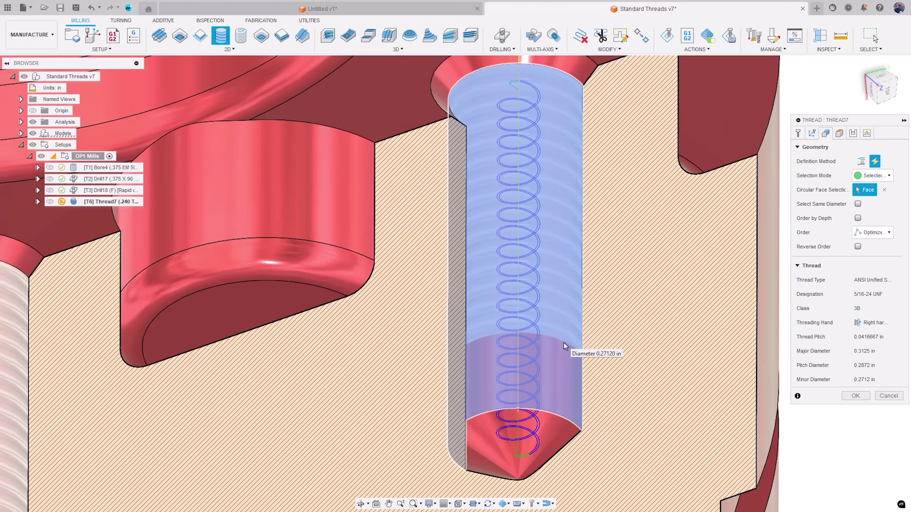
click(840, 133)
click(857, 303)
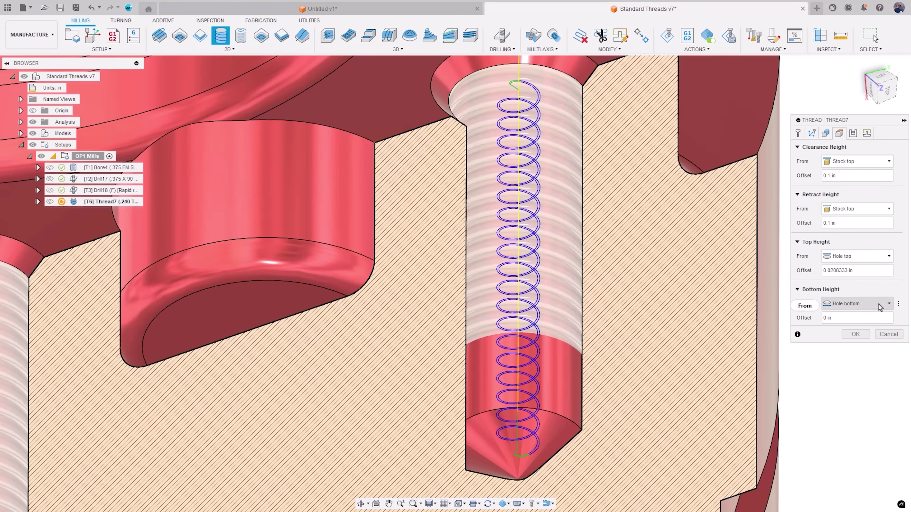
click(847, 422)
click(563, 417)
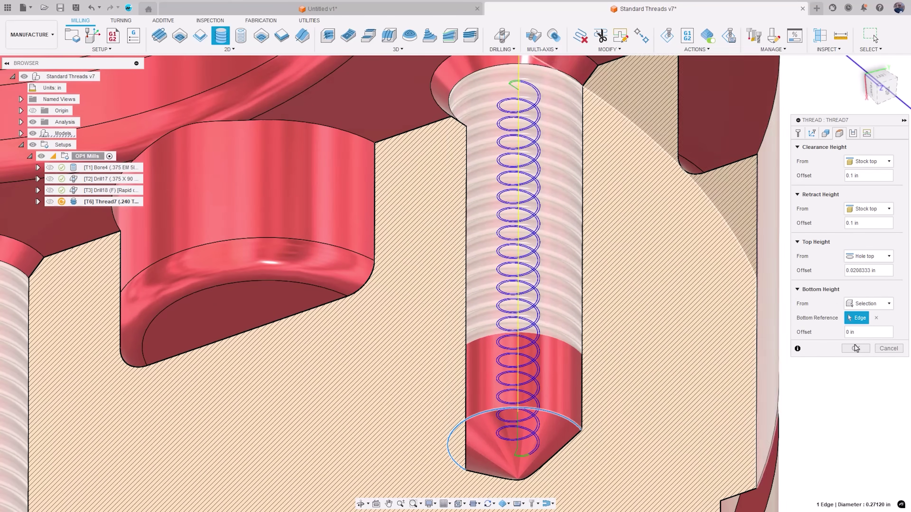
scroll(800, 405, down, 5)
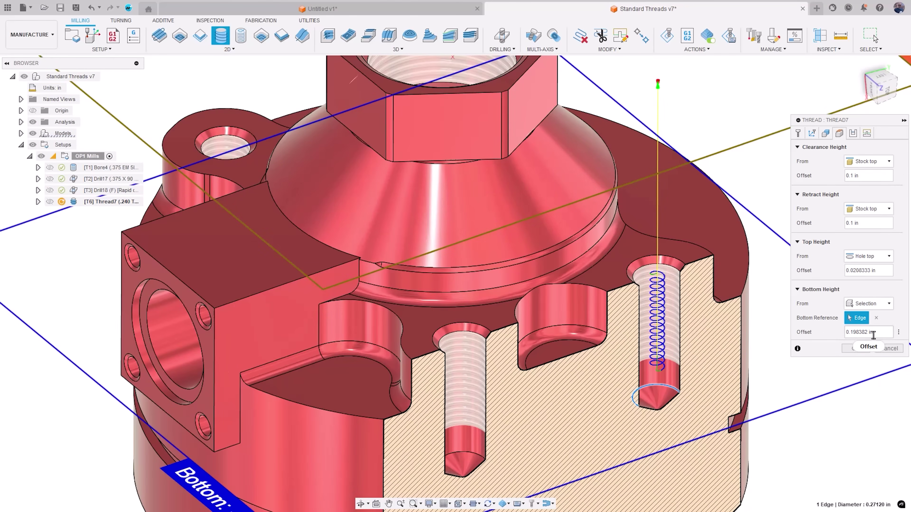
- Use multiple passes with 2 stepovers and finish the Thread operation
click(853, 134)
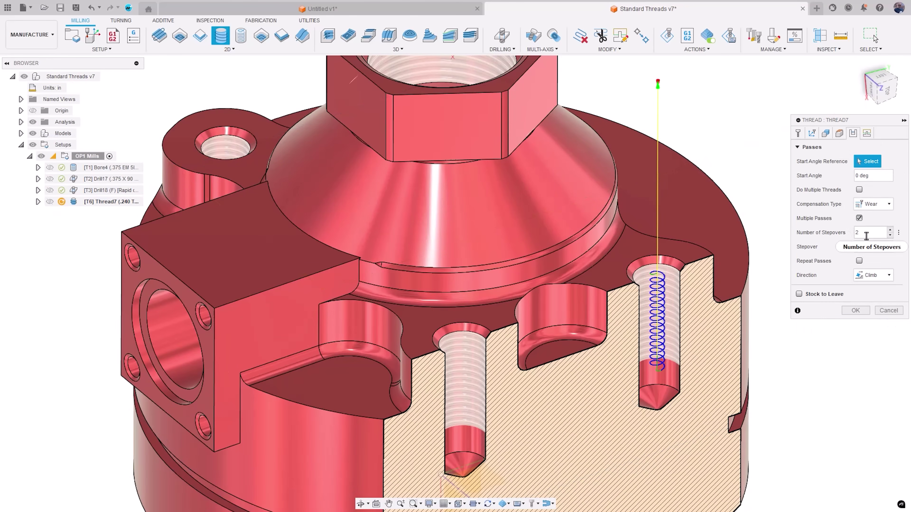
click(863, 312)
click(87, 236)
- Edit the Thread operation to include all holes of the same diameter
double_click(98, 204)
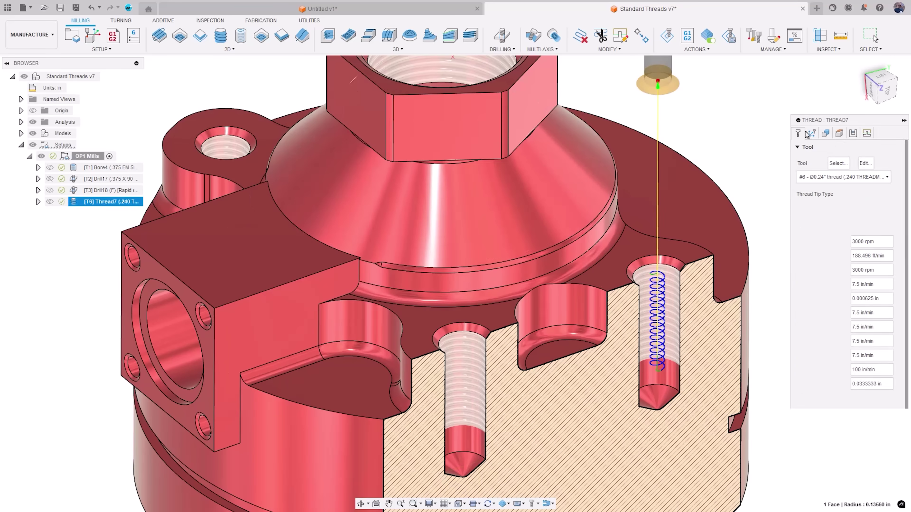
click(812, 133)
click(858, 203)
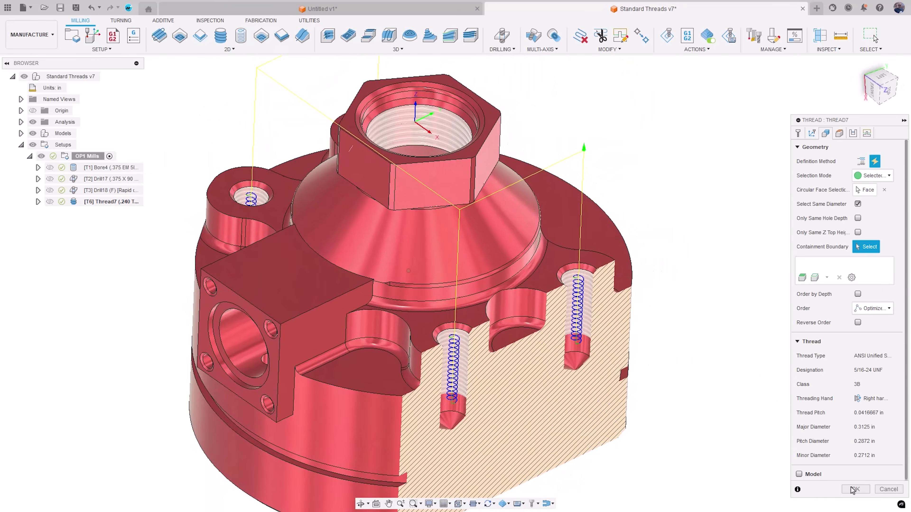
click(854, 490)
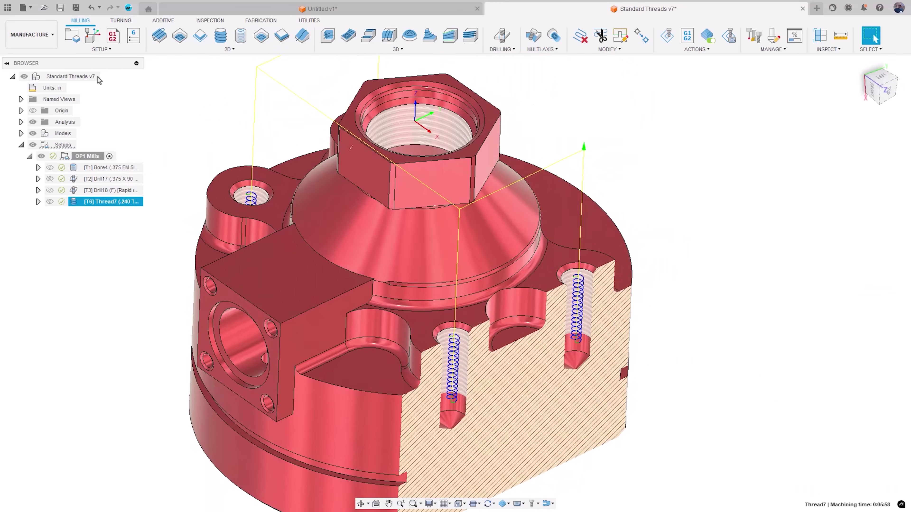
- Switch to the Design workspace and change the boss holes' thread feature designation to 5/16-18 UNC
click(31, 34)
click(22, 61)
double_click(187, 499)
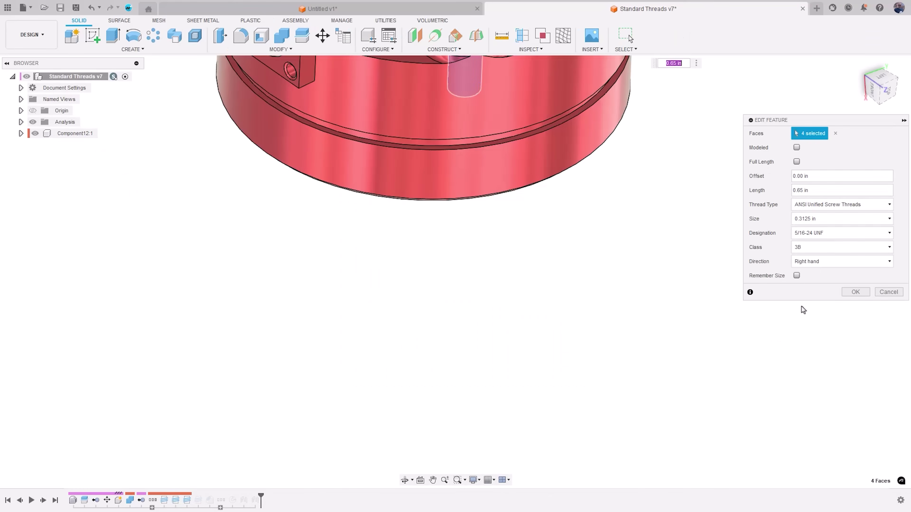
click(843, 234)
click(830, 246)
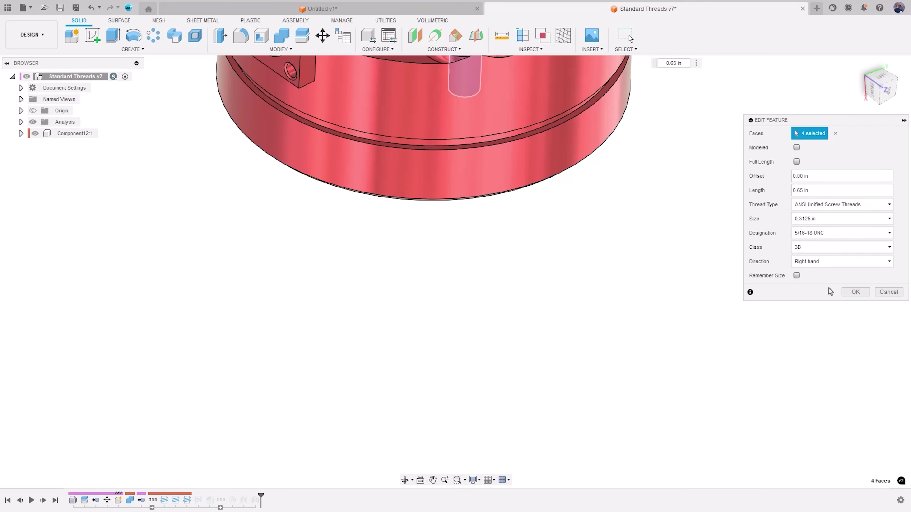
click(856, 291)
- Return to the Manufacture workspace and reopen the Thread operation to check its thread definition
click(32, 34)
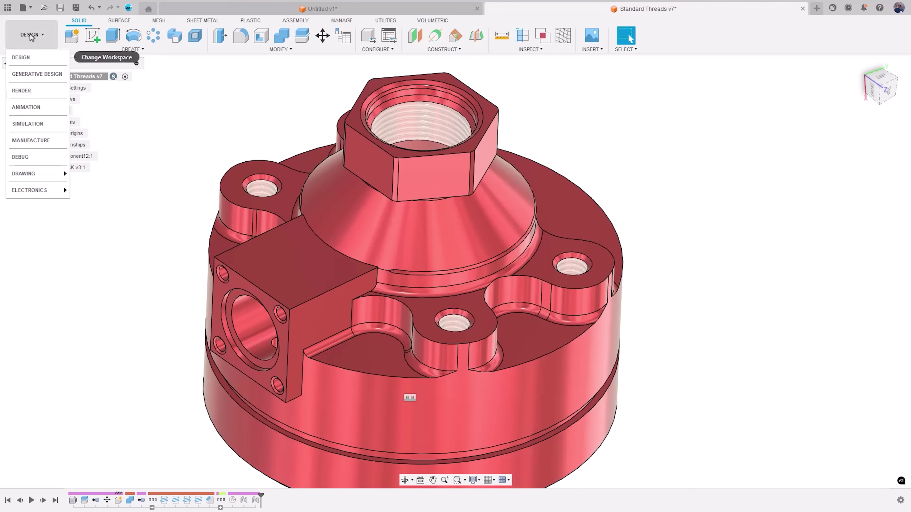
click(29, 140)
click(102, 202)
double_click(103, 202)
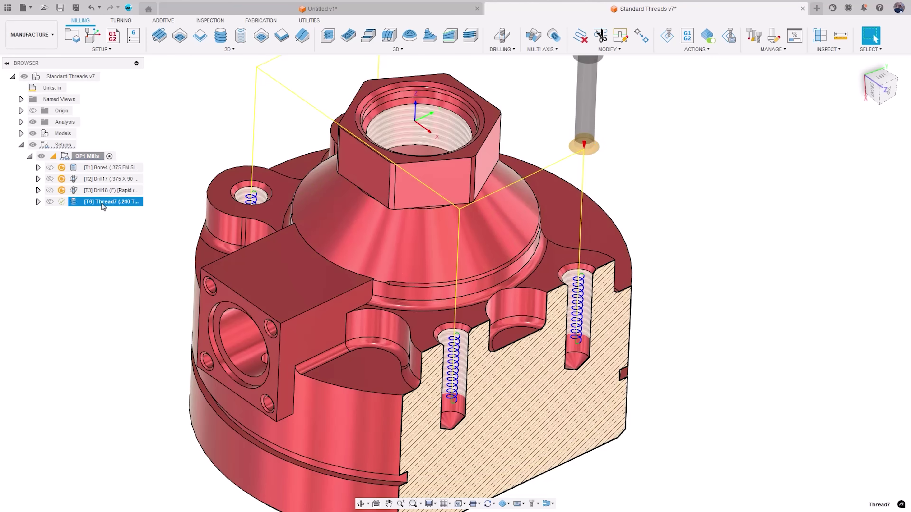
click(812, 133)
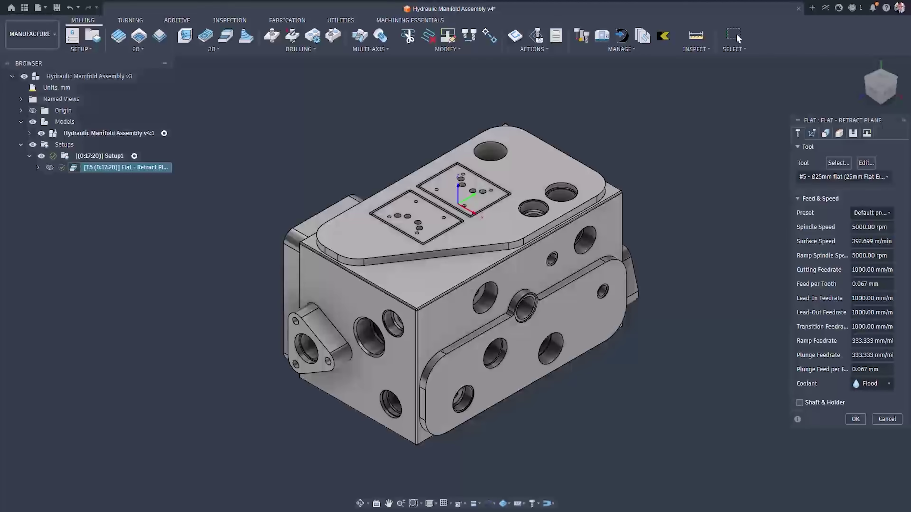
- Set the Flat operation's clearance geometry to Box and raise its clearance offset z to 40 mm
click(839, 134)
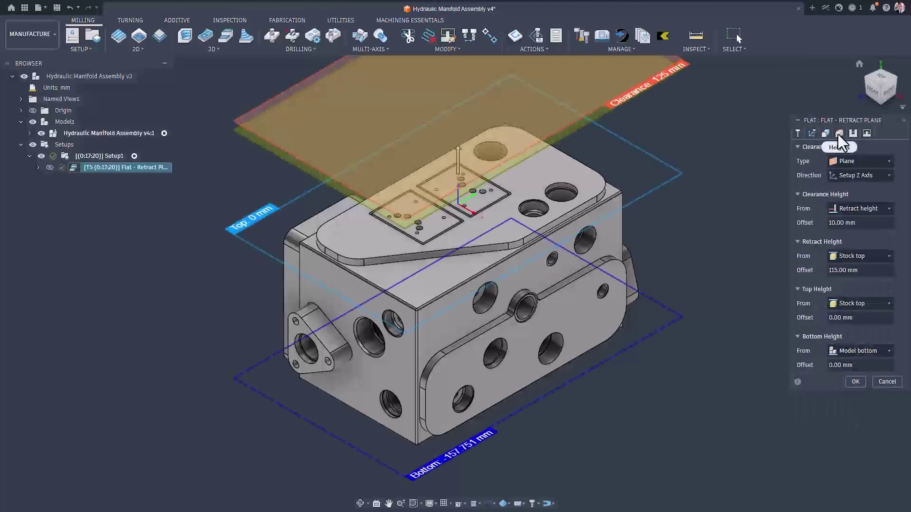
click(857, 161)
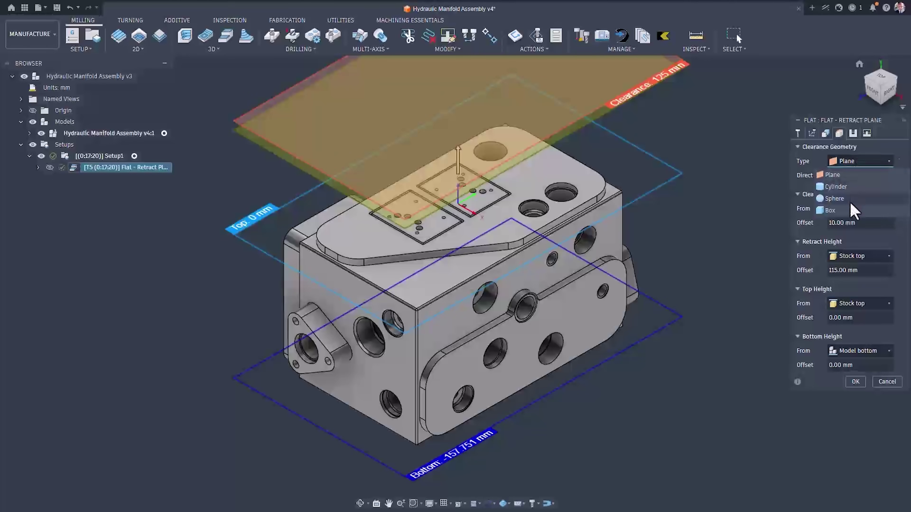
click(849, 211)
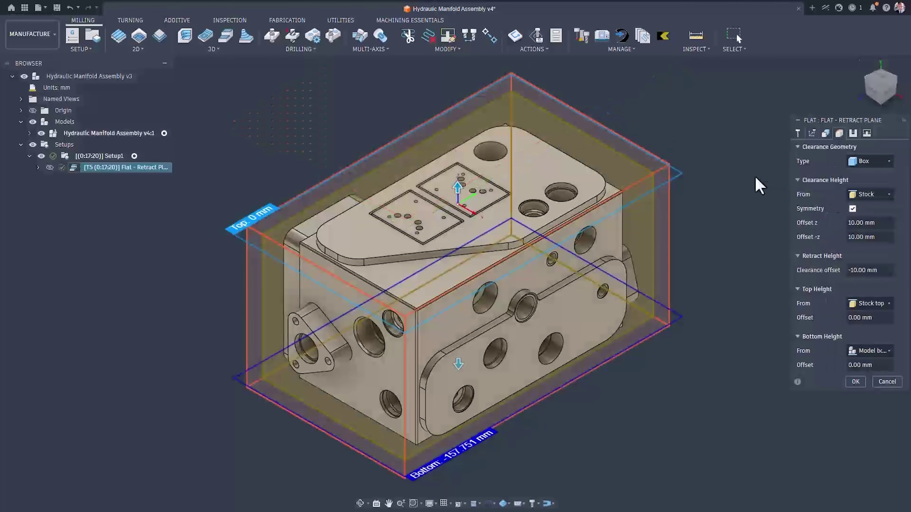
click(883, 93)
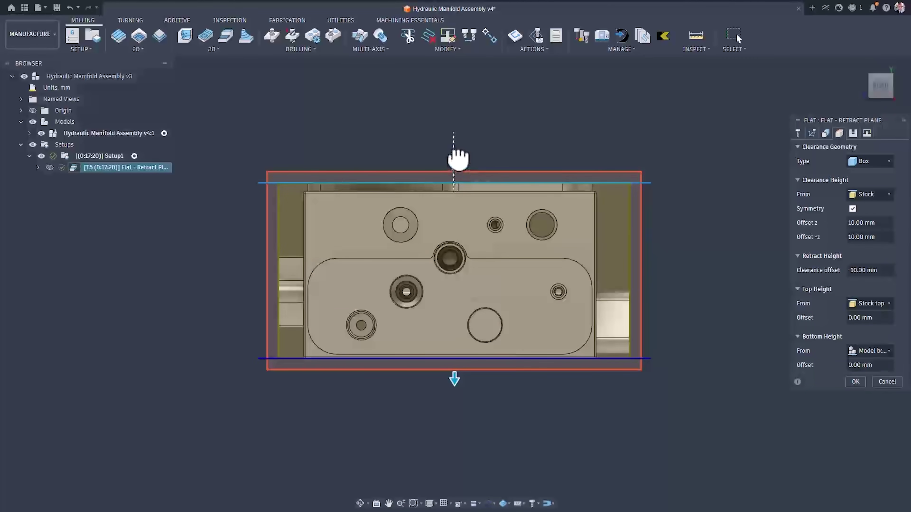
drag(458, 148, 459, 161)
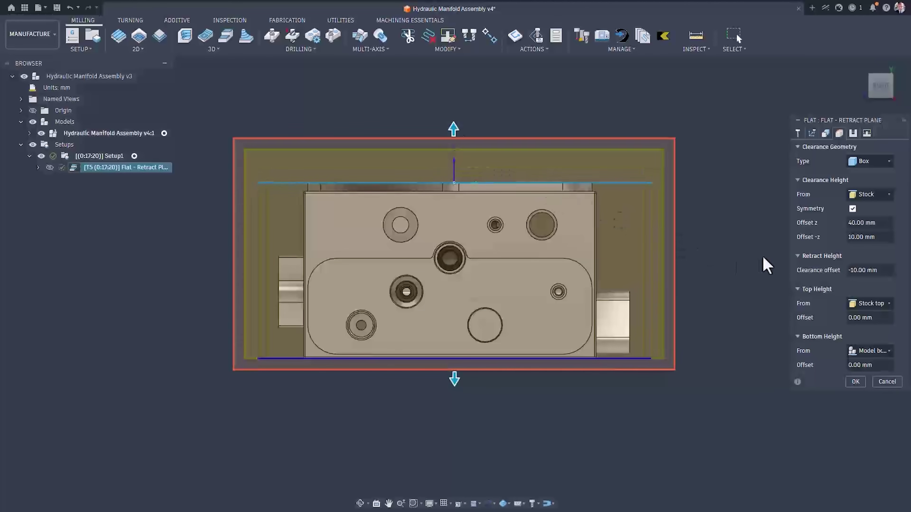
- Turn off the clearance box's symmetry, set offset y to 50 mm and offset z to 20 mm, and finish the Flat operation
click(853, 209)
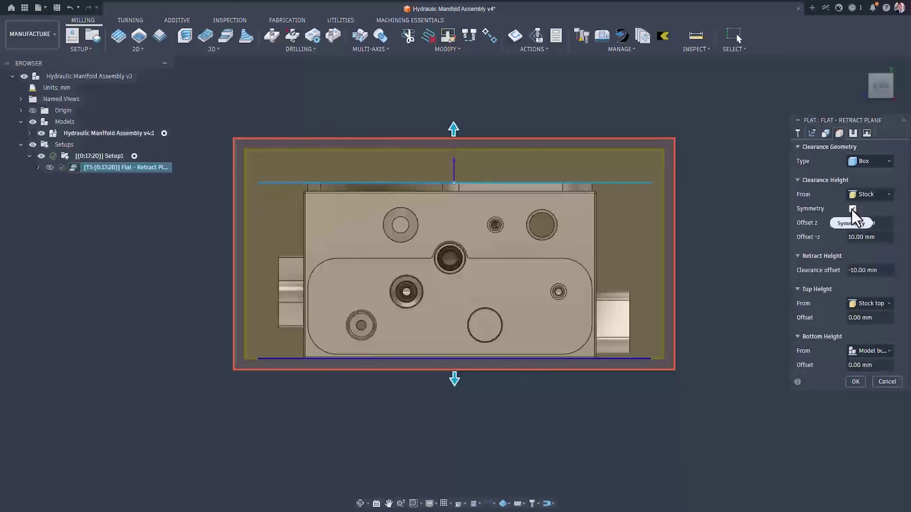
click(852, 210)
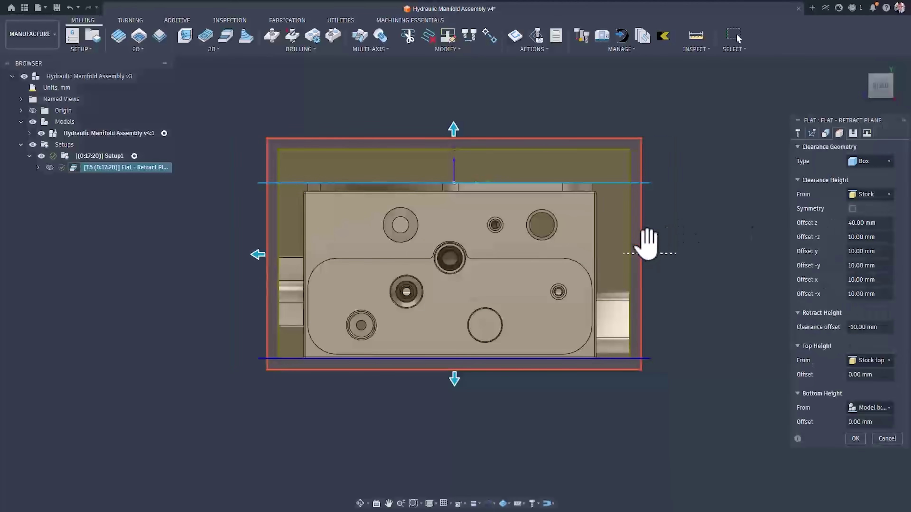
drag(650, 255, 694, 254)
drag(476, 131, 489, 156)
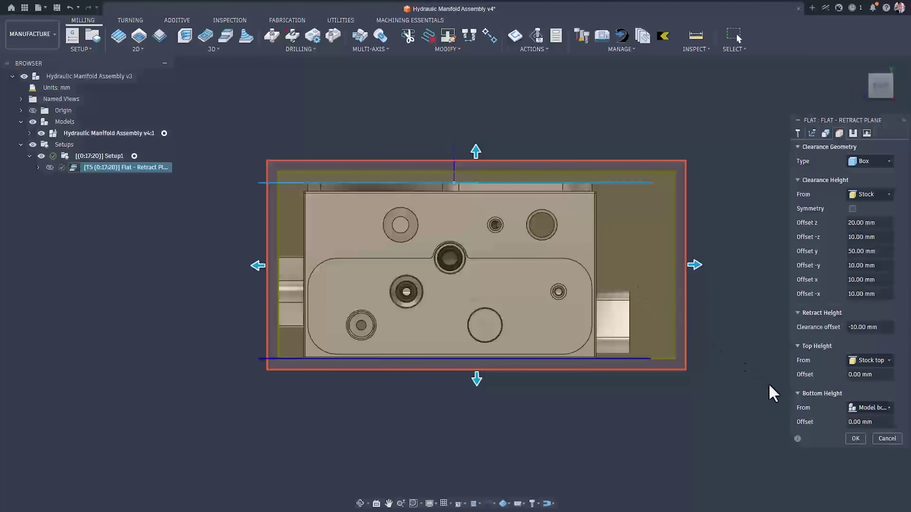
click(857, 440)
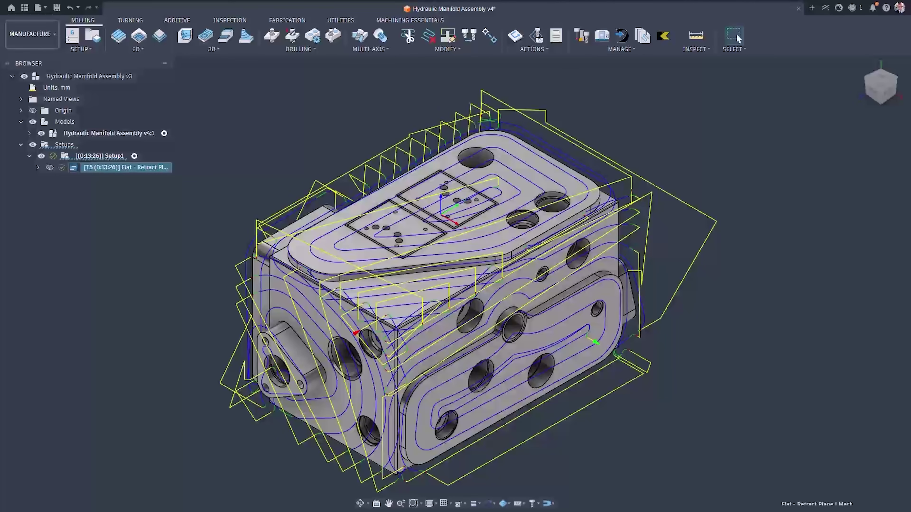
- Compare the Flat operation's toolpath linking moves between plane and box clearance geometry
key(ctrl+z)
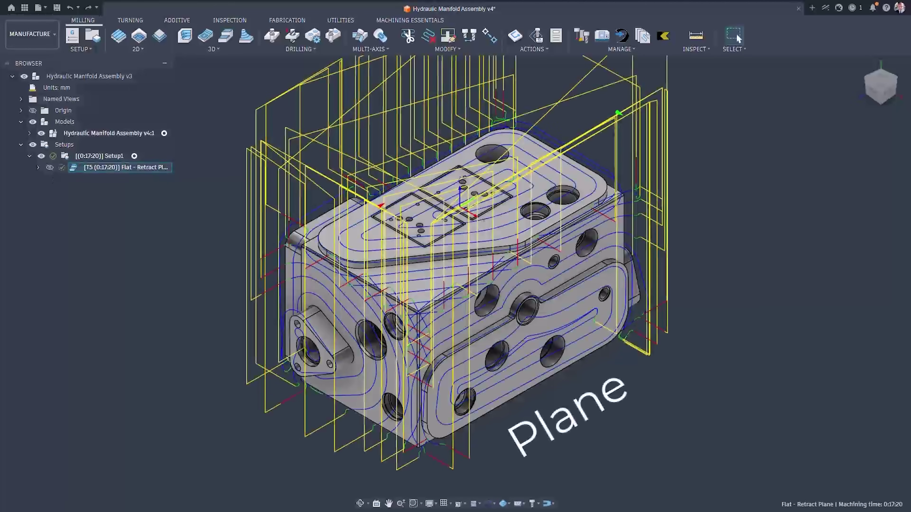
key(ctrl+z)
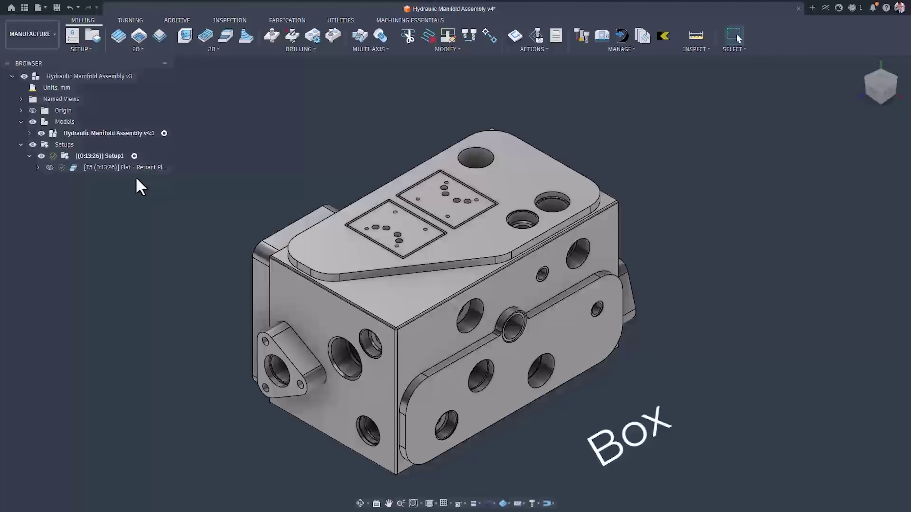
click(139, 167)
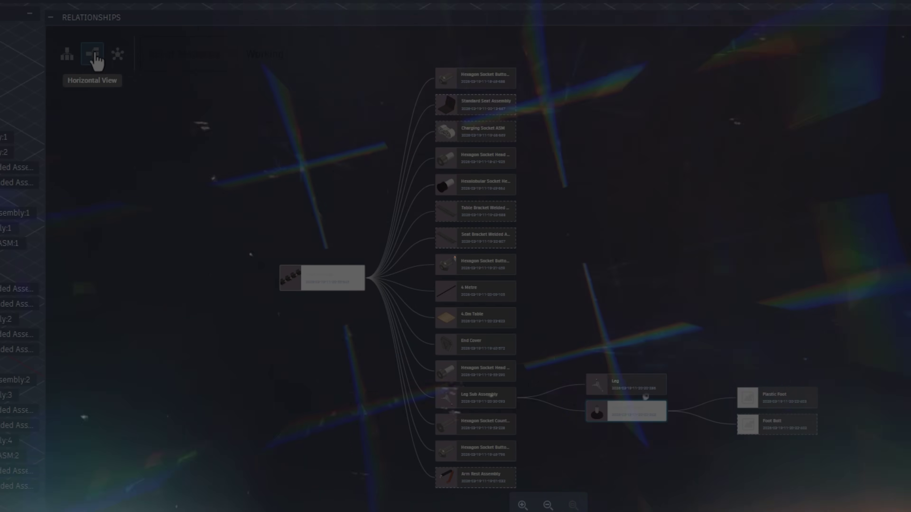
- Show the seating assembly's relationships as a radial network and expand the charging socket assembly
click(117, 54)
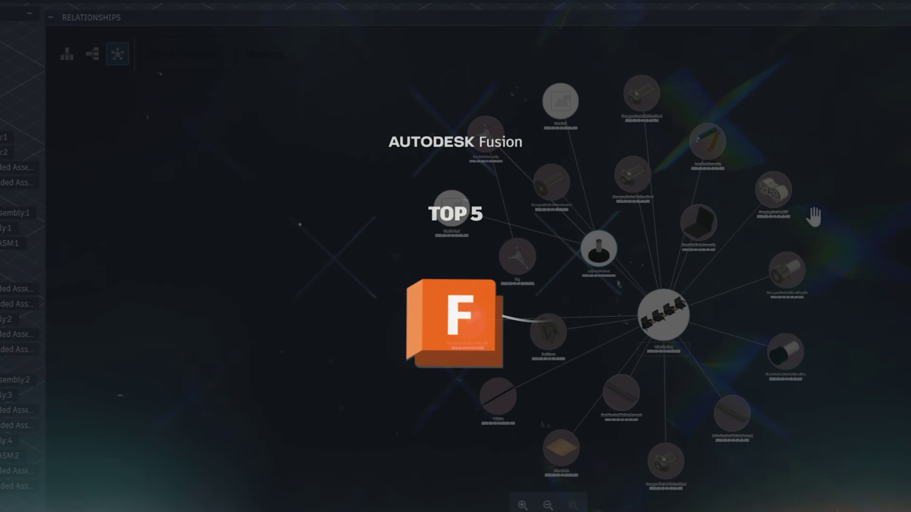
click(811, 173)
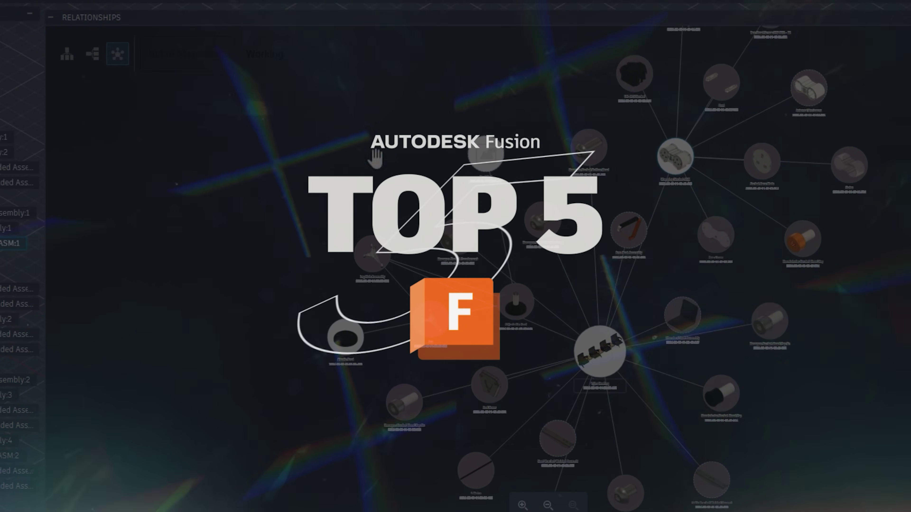
click(305, 55)
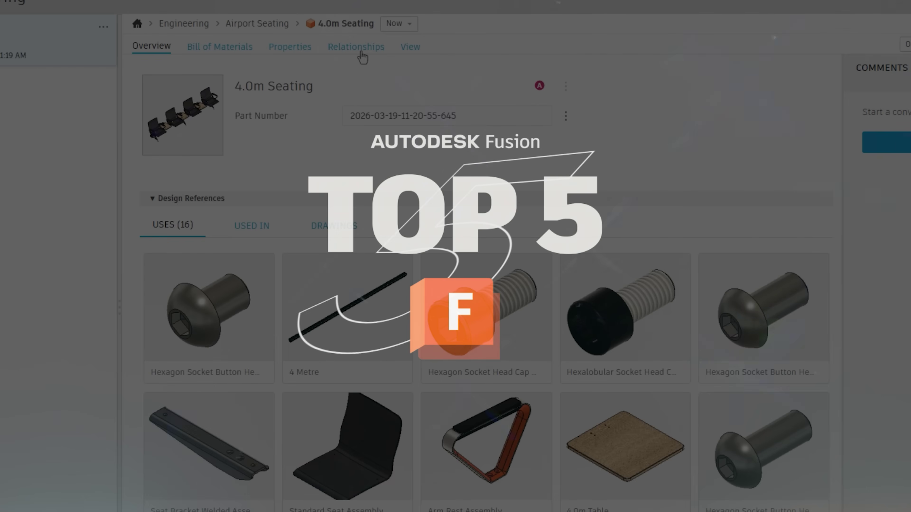
- Open the relationships graph of the 4.0m Seating design and load more of its components
click(362, 57)
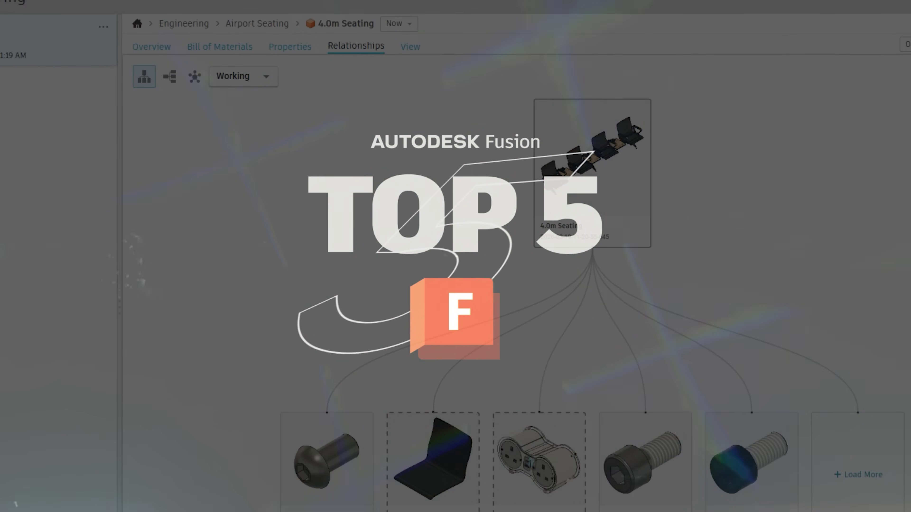
click(875, 477)
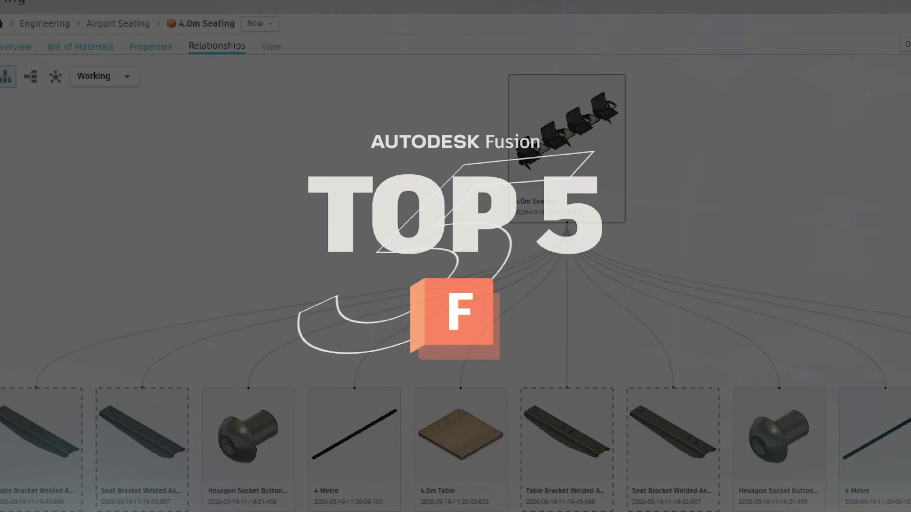